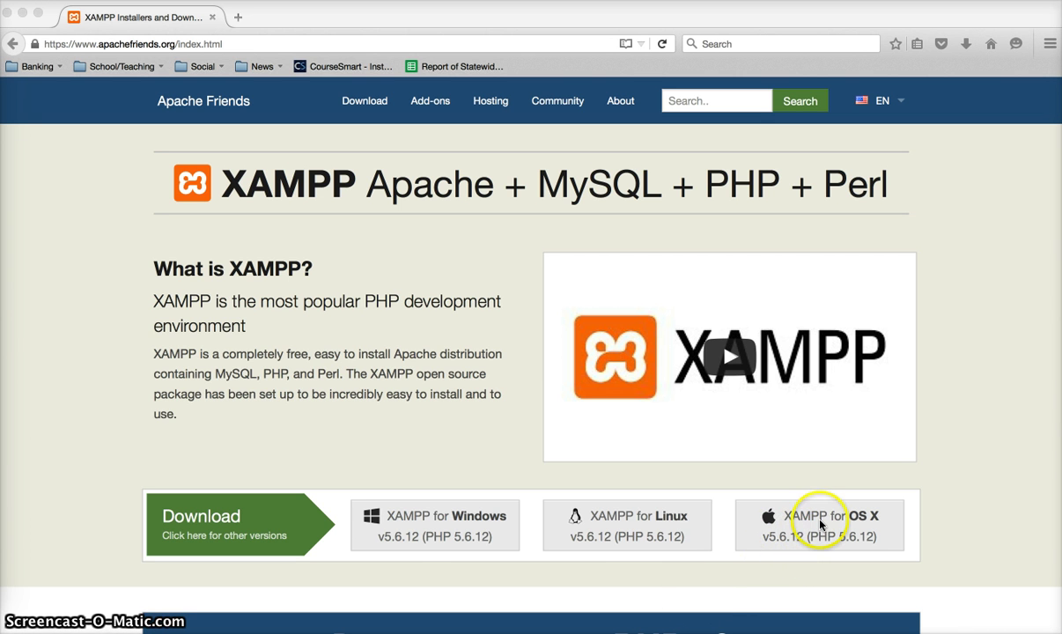
# Download the XAMPP for OS X v5.6.12 installer and open it with DiskImageMounter.
pyautogui.click(818, 523)
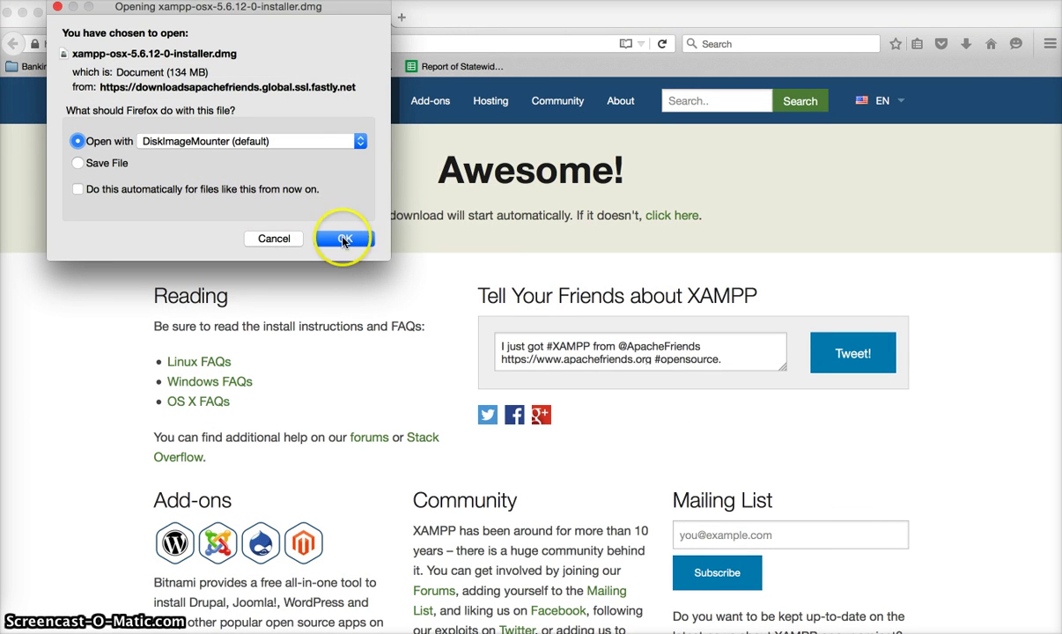
pyautogui.click(345, 237)
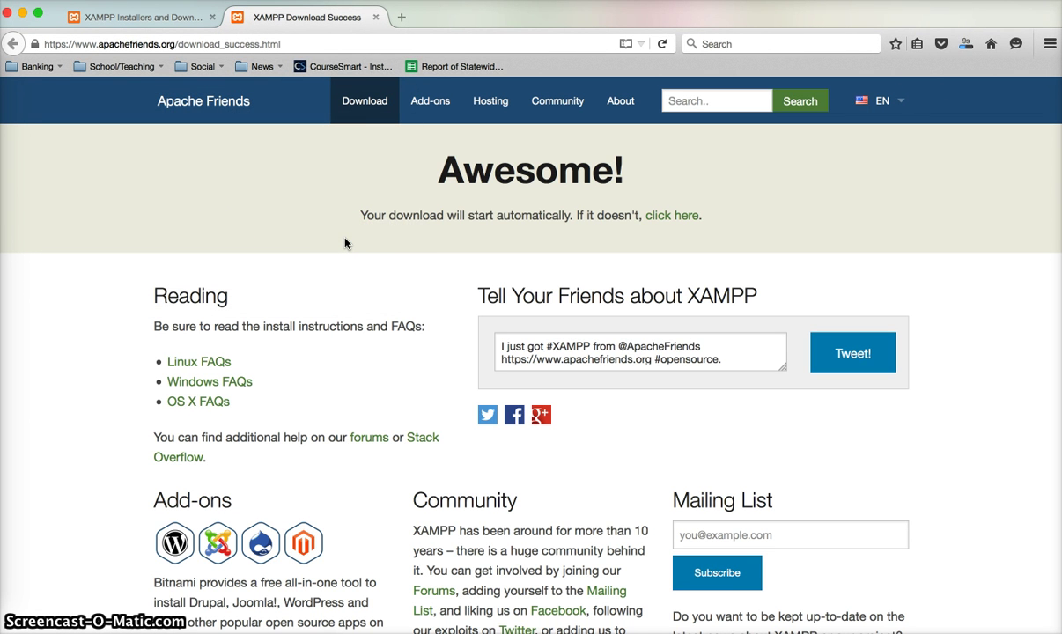
pyautogui.rightClick(4, 224)
pyautogui.click(29, 238)
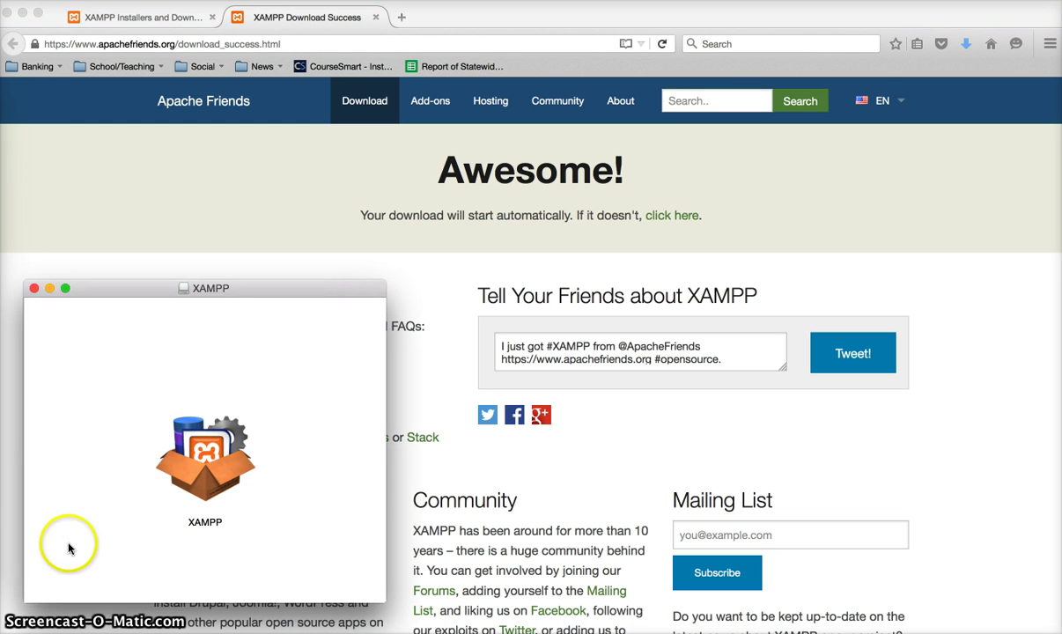
# Launch the XAMPP installer from the mounted disk image and authorize it by entering the account password.
pyautogui.doubleClick(219, 458)
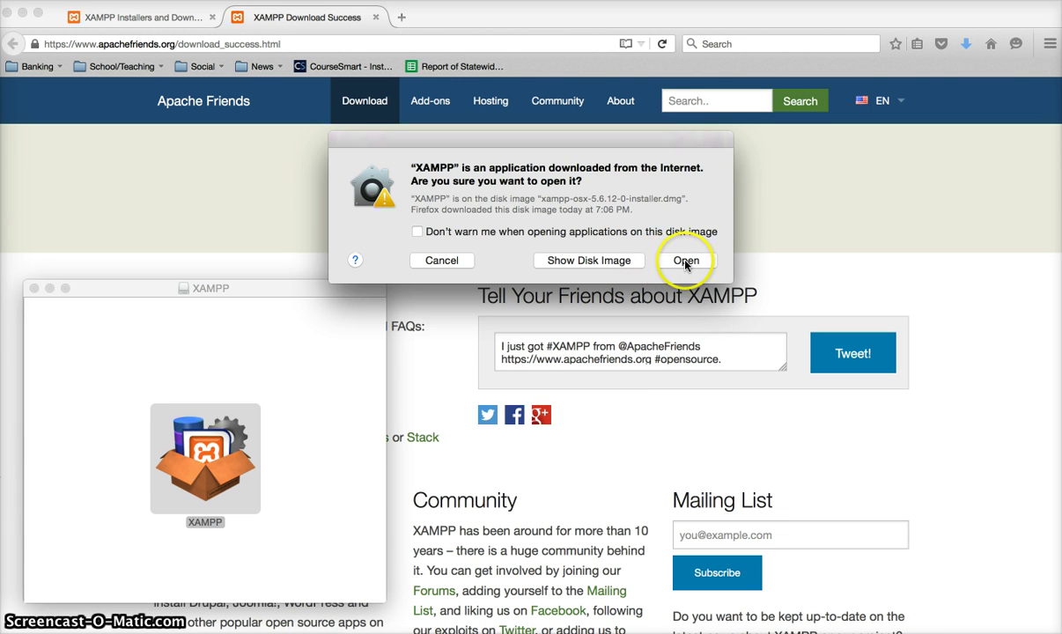
pyautogui.click(686, 261)
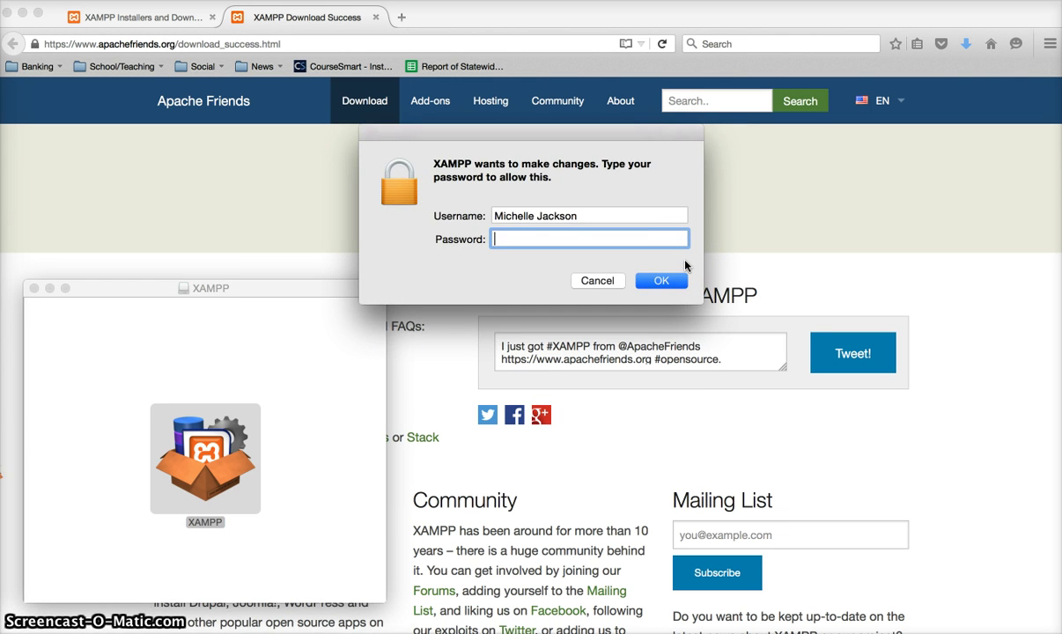
pyautogui.write('********')
pyautogui.press('Return')
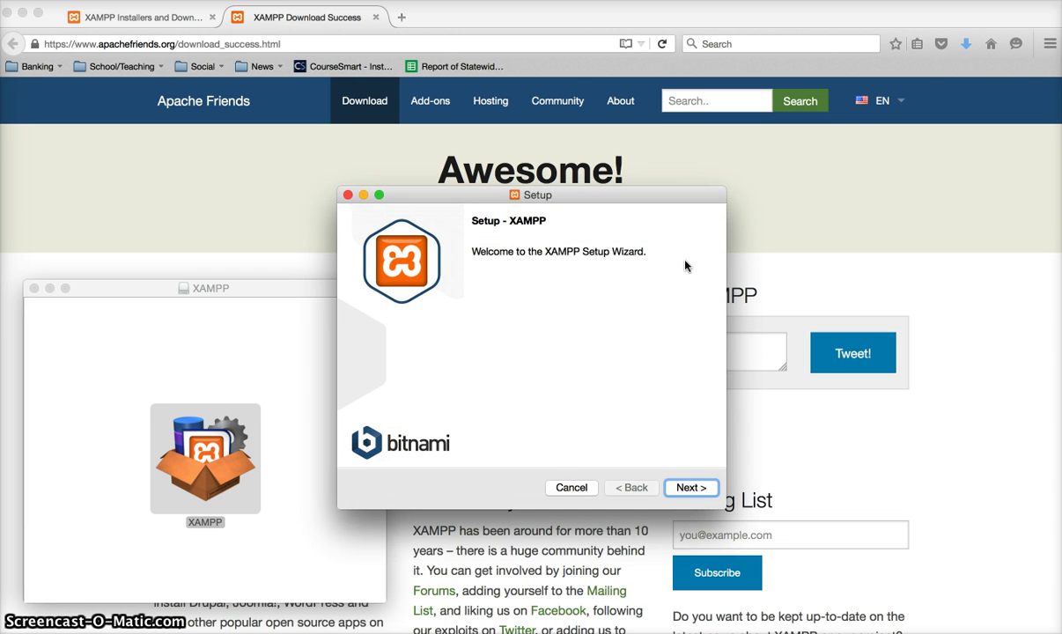
# Proceed through setup with XAMPP Core Files and Developer Files, the /Applications/XAMPP directory, and Learn more about Bitnami for XAMPP enabled.
pyautogui.click(683, 489)
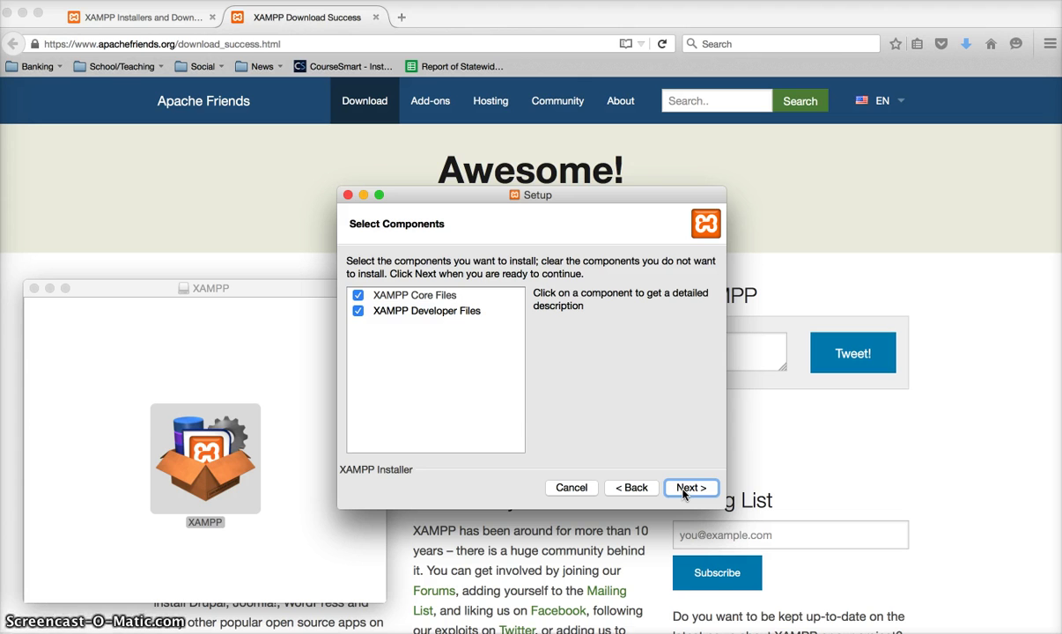
pyautogui.click(684, 494)
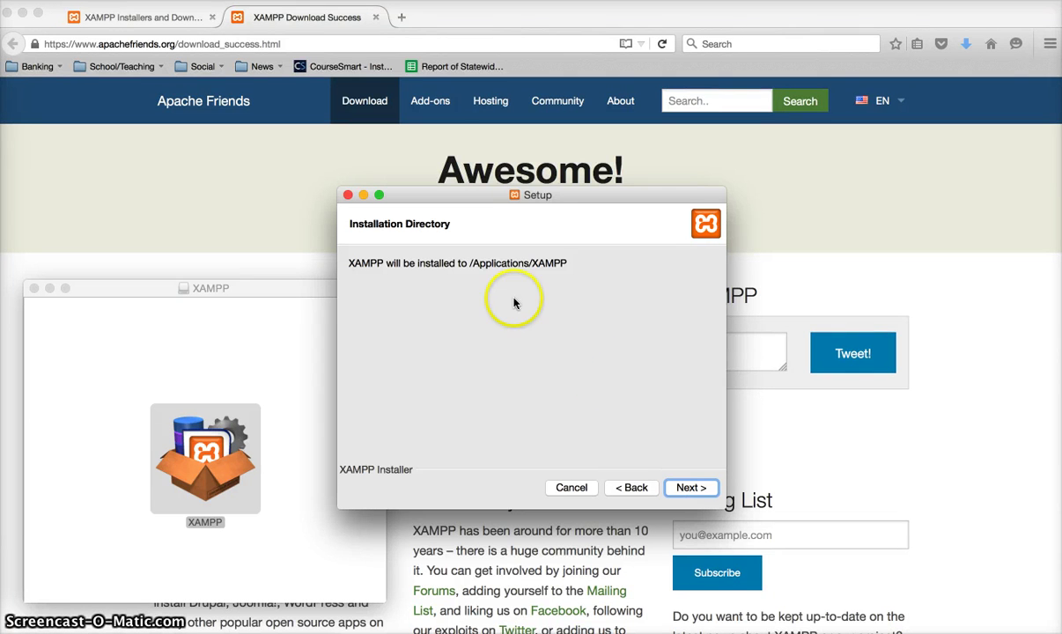
pyautogui.click(687, 491)
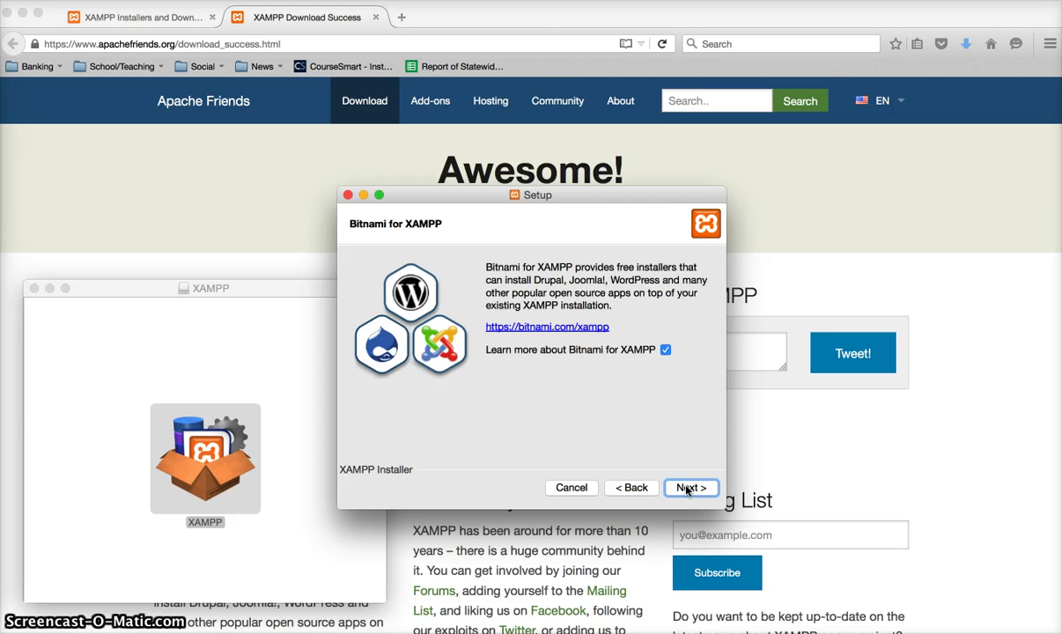
pyautogui.click(688, 488)
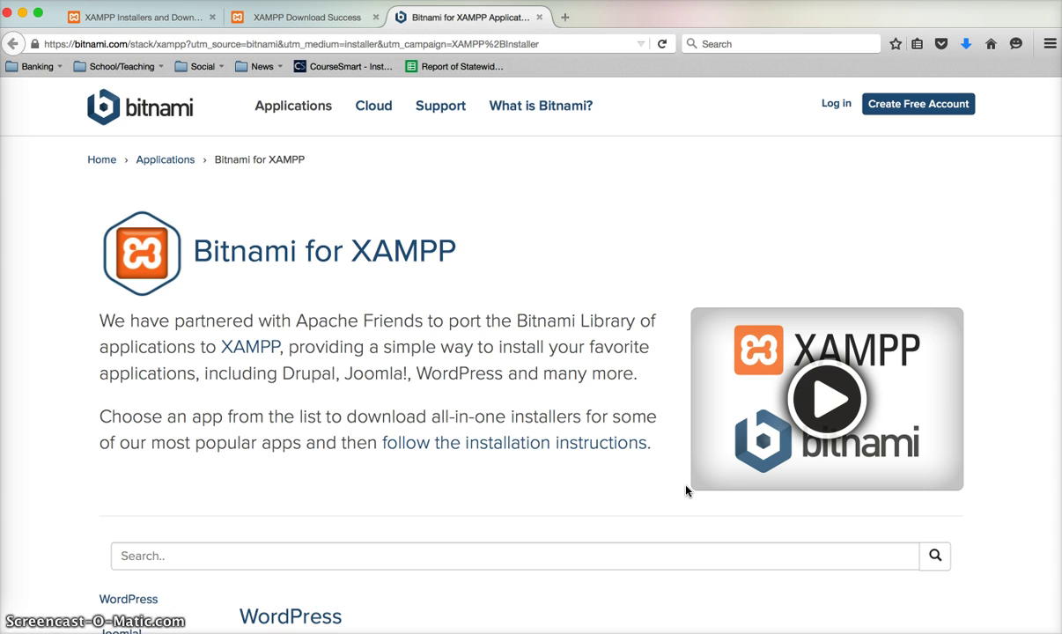
# Review the add-on applications and their platform versions listed on the Bitnami for XAMPP page, from WordPress to ProcessWire.
pyautogui.scroll(-1, 686, 490)
pyautogui.scroll(-3, 687, 490)
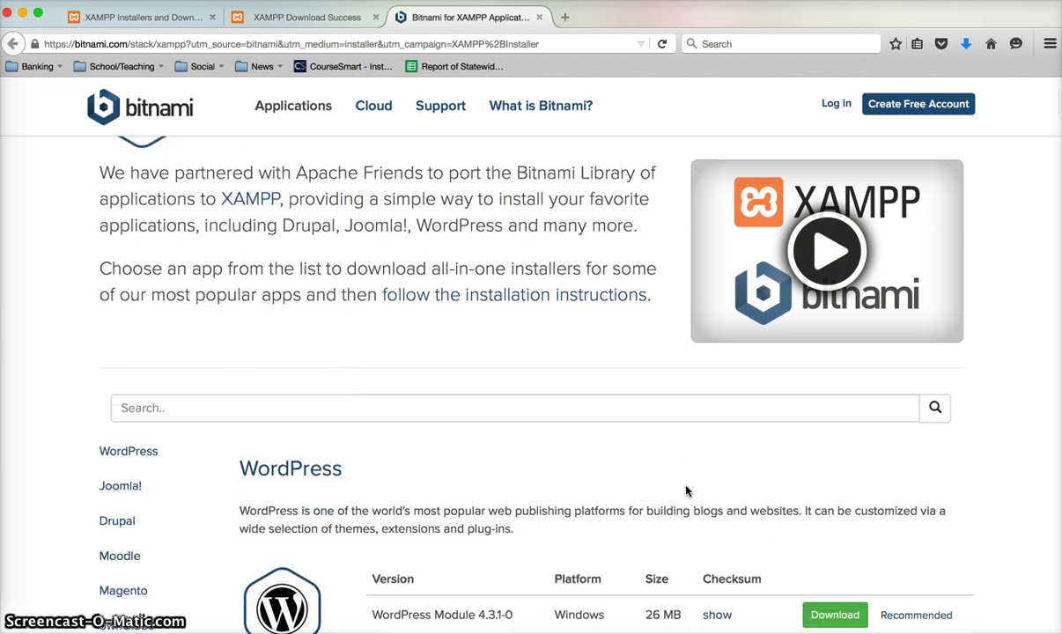
pyautogui.scroll(-1, 686, 490)
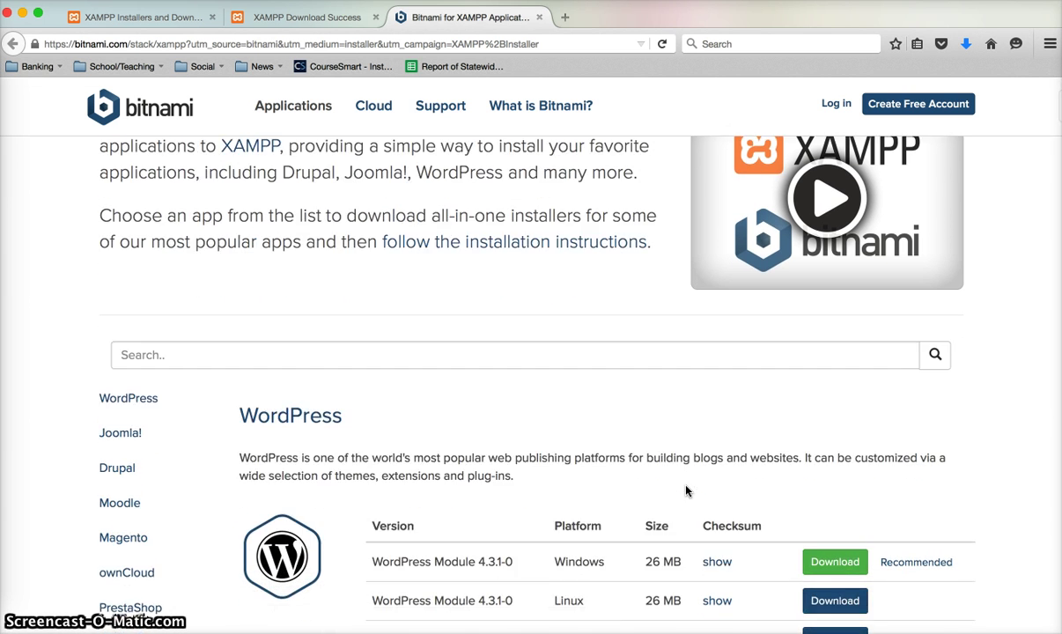
pyautogui.scroll(-5, 687, 491)
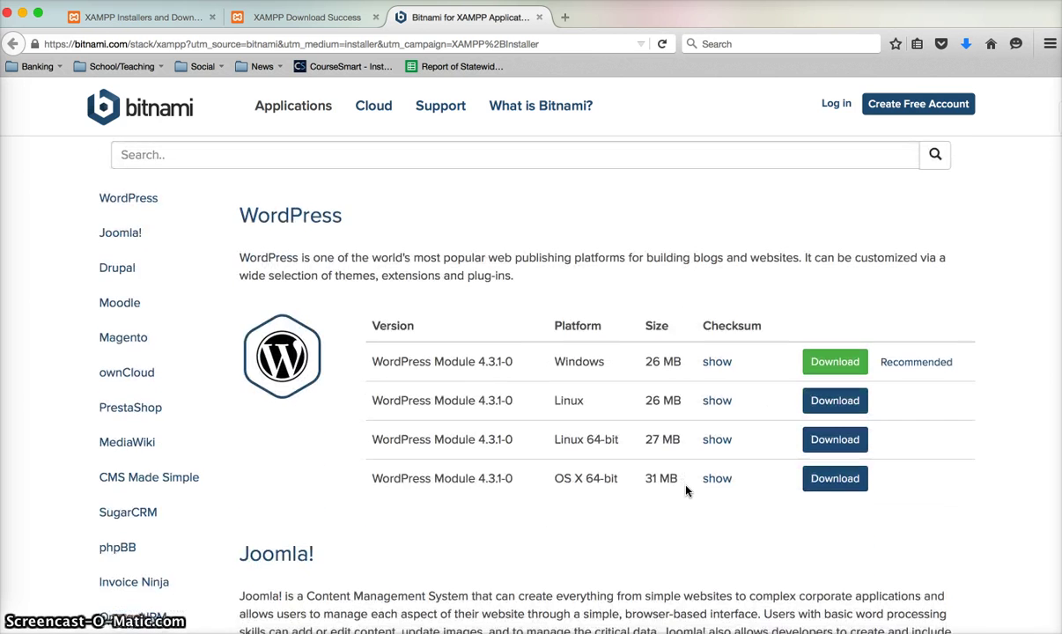
pyautogui.scroll(-4, 687, 490)
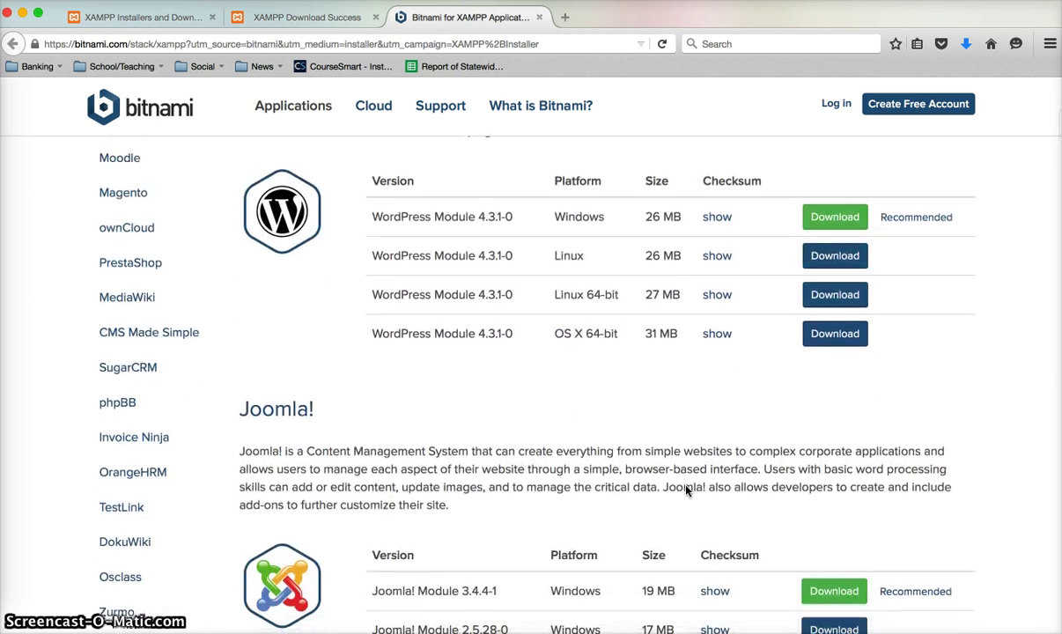
pyautogui.scroll(-5, 686, 491)
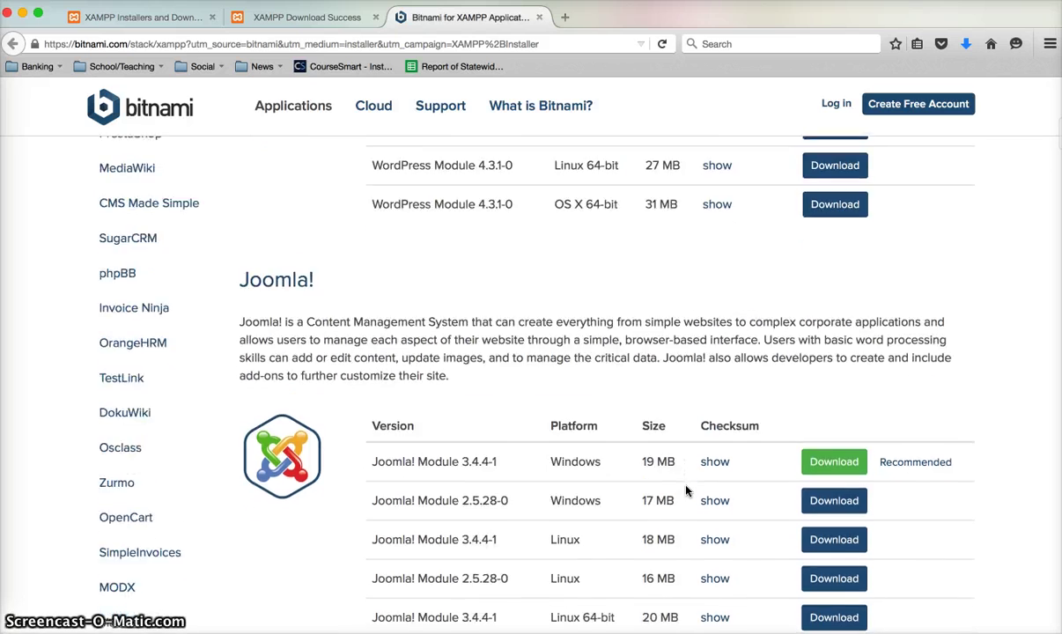
pyautogui.scroll(-5, 687, 490)
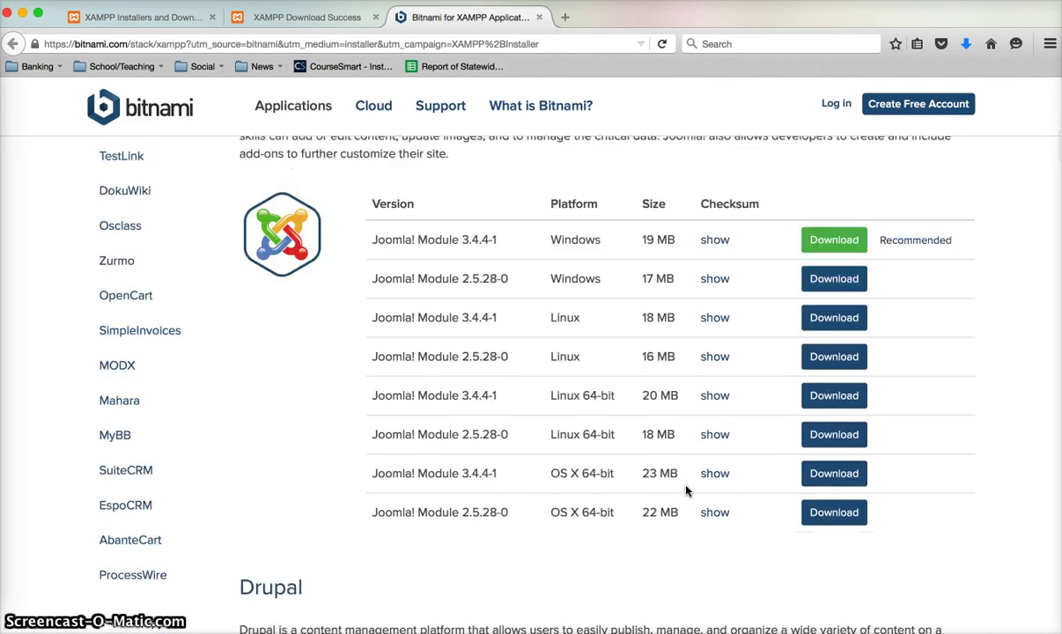
pyautogui.scroll(-20, 687, 490)
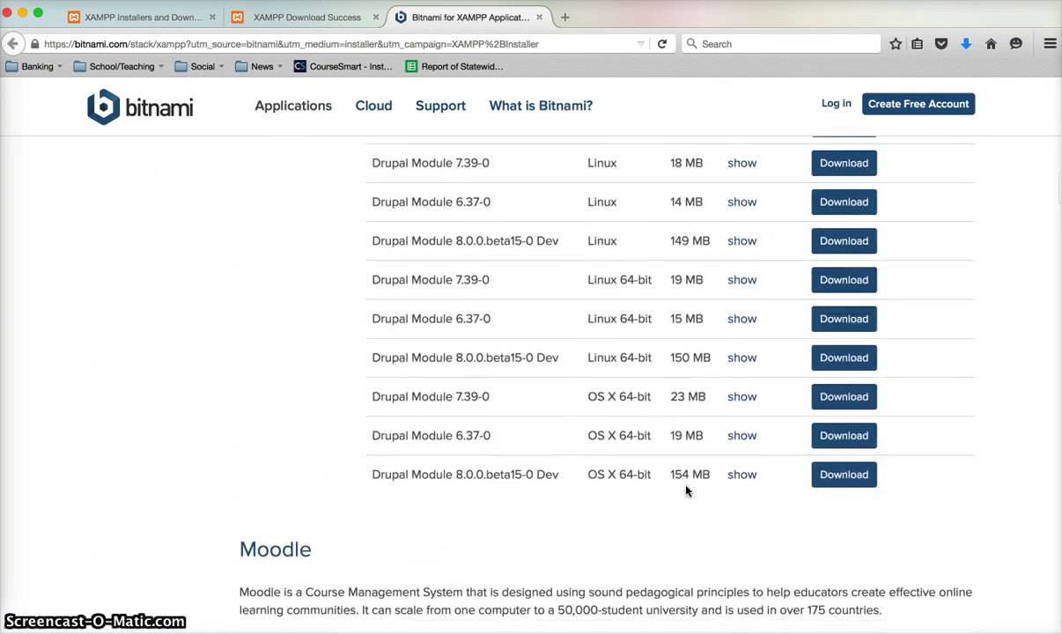
pyautogui.scroll(-12, 686, 490)
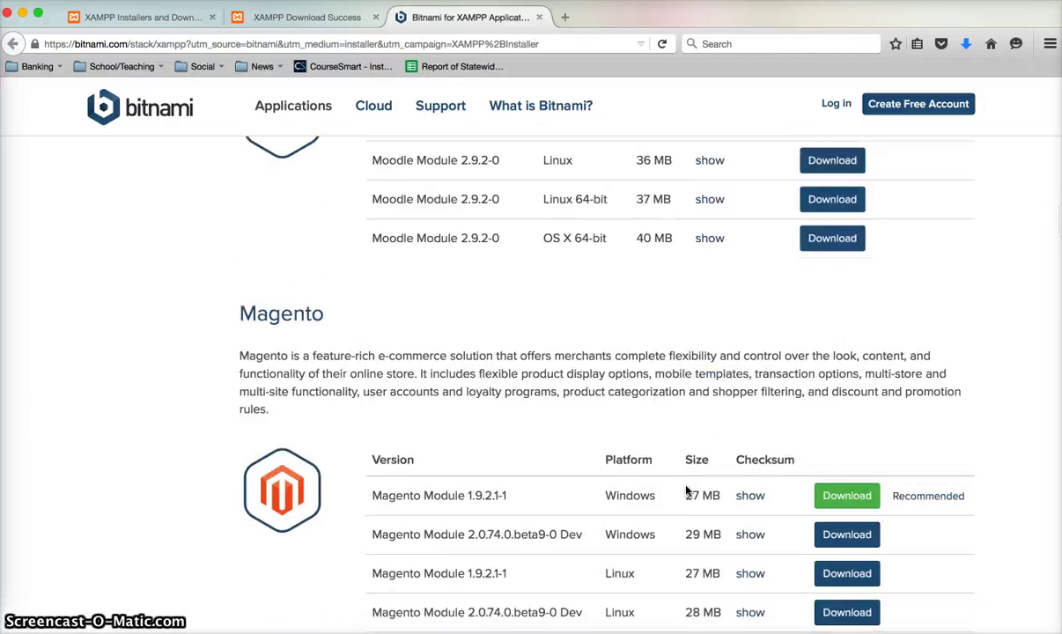
pyautogui.scroll(-15, 687, 490)
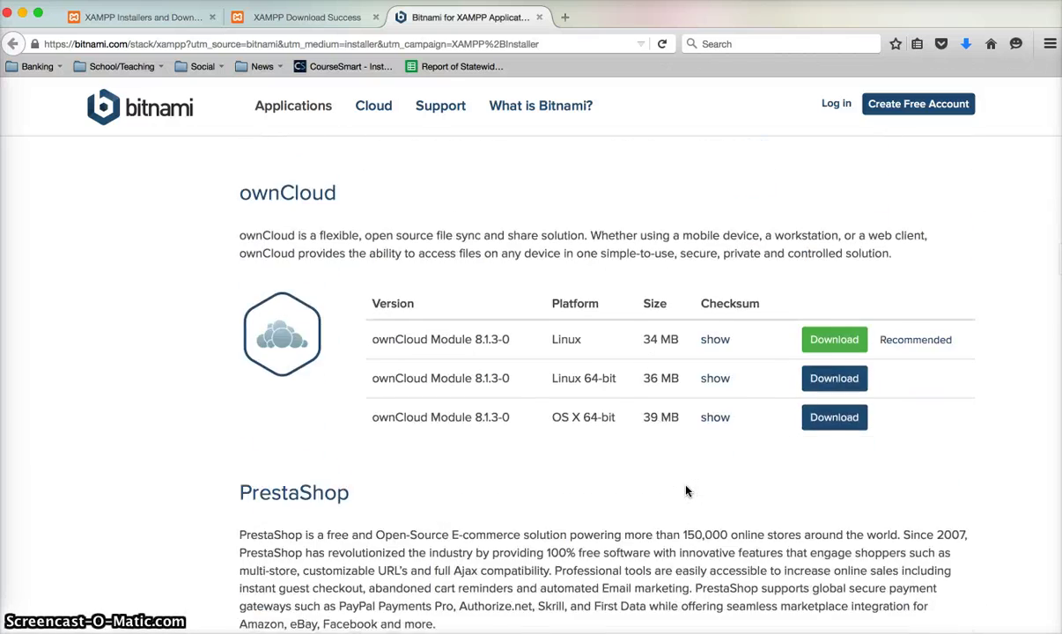
pyautogui.scroll(-13, 687, 491)
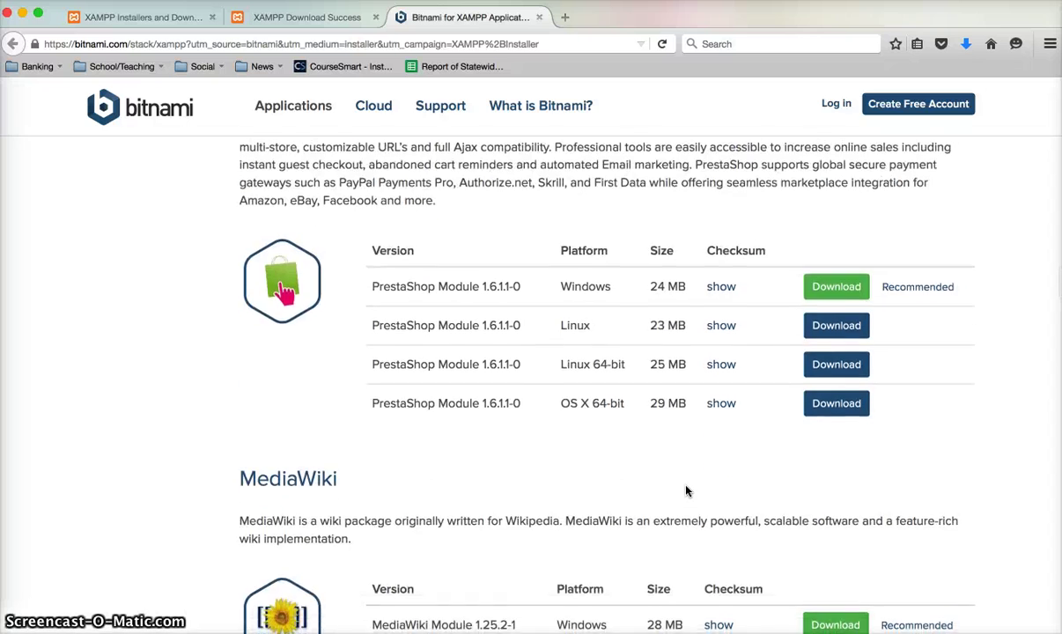
pyautogui.scroll(-18, 687, 490)
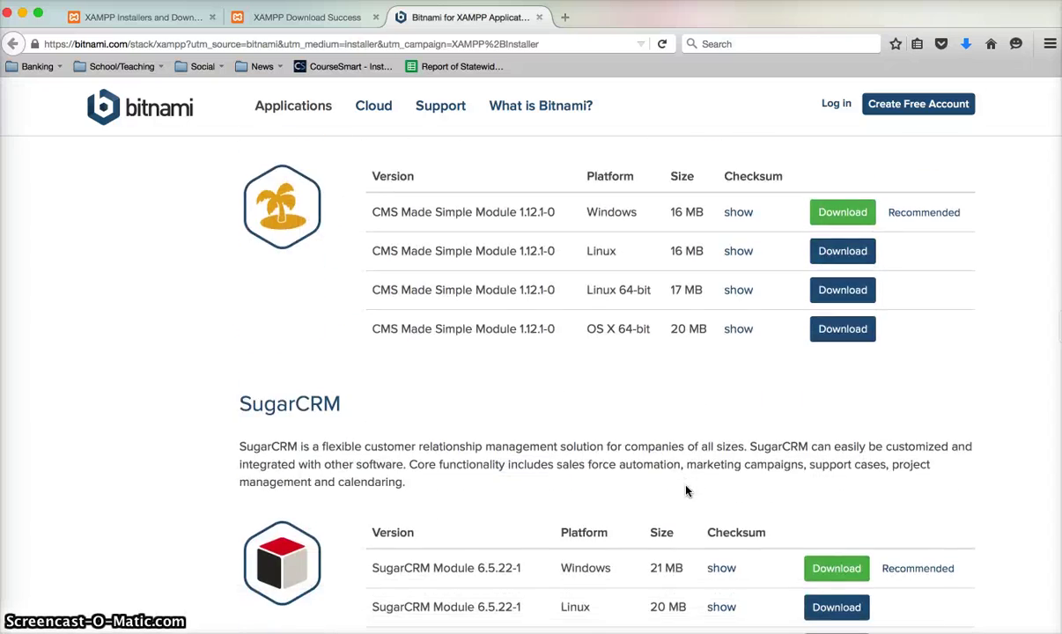
pyautogui.scroll(-3, 687, 490)
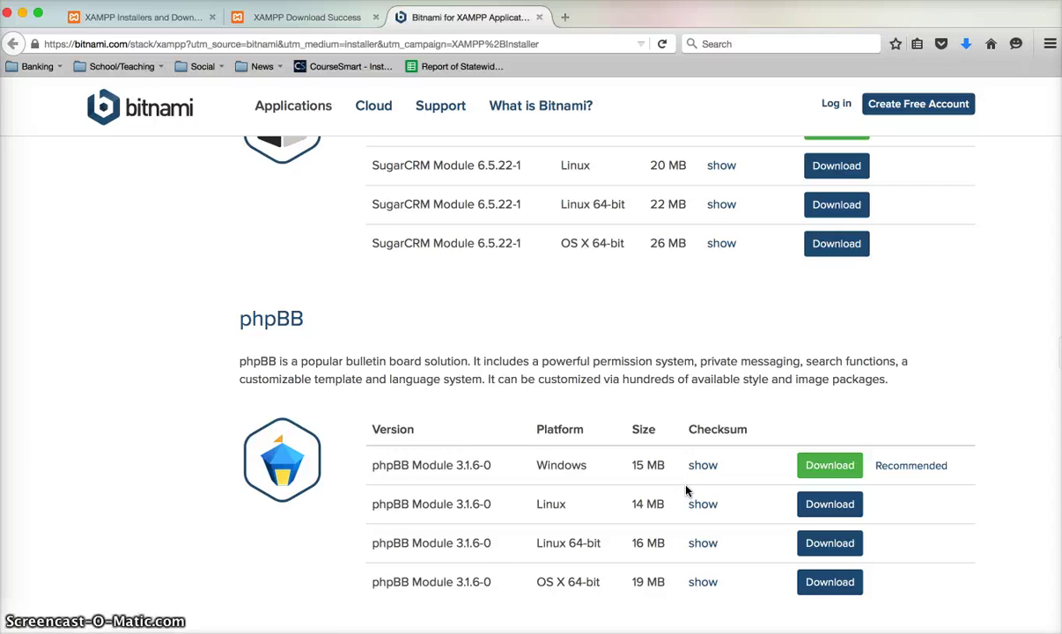
pyautogui.scroll(-8, 687, 490)
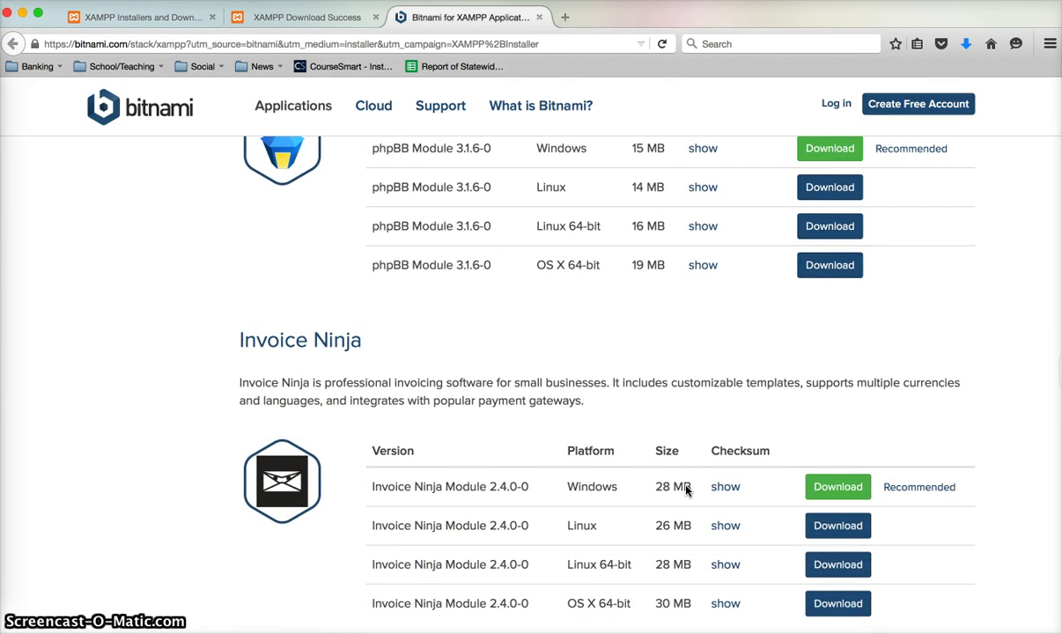
pyautogui.scroll(-20, 687, 491)
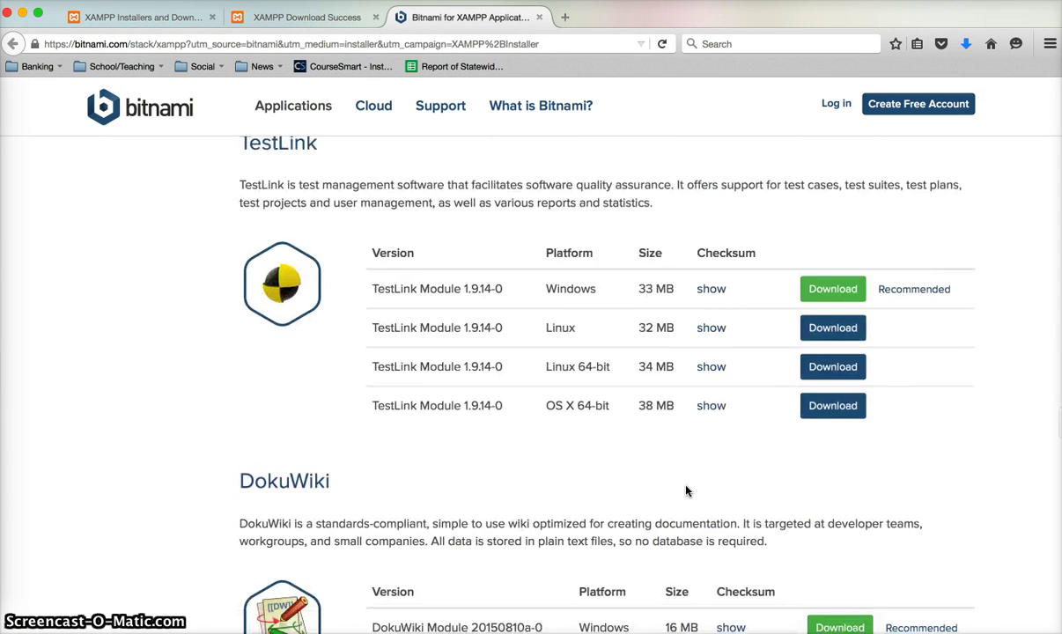
pyautogui.scroll(-20, 686, 491)
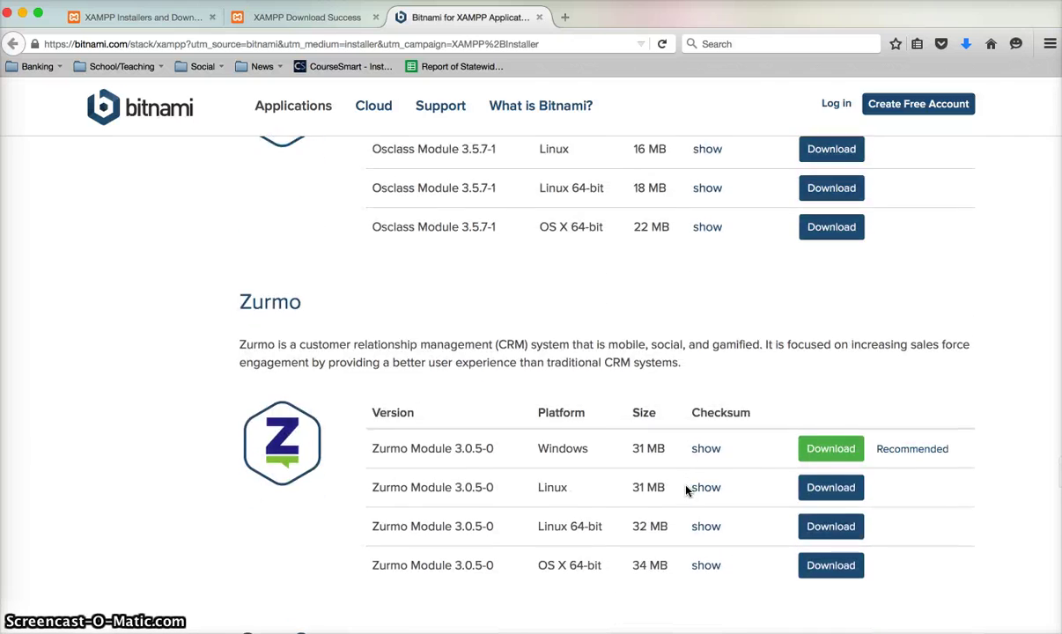
pyautogui.scroll(-4, 687, 490)
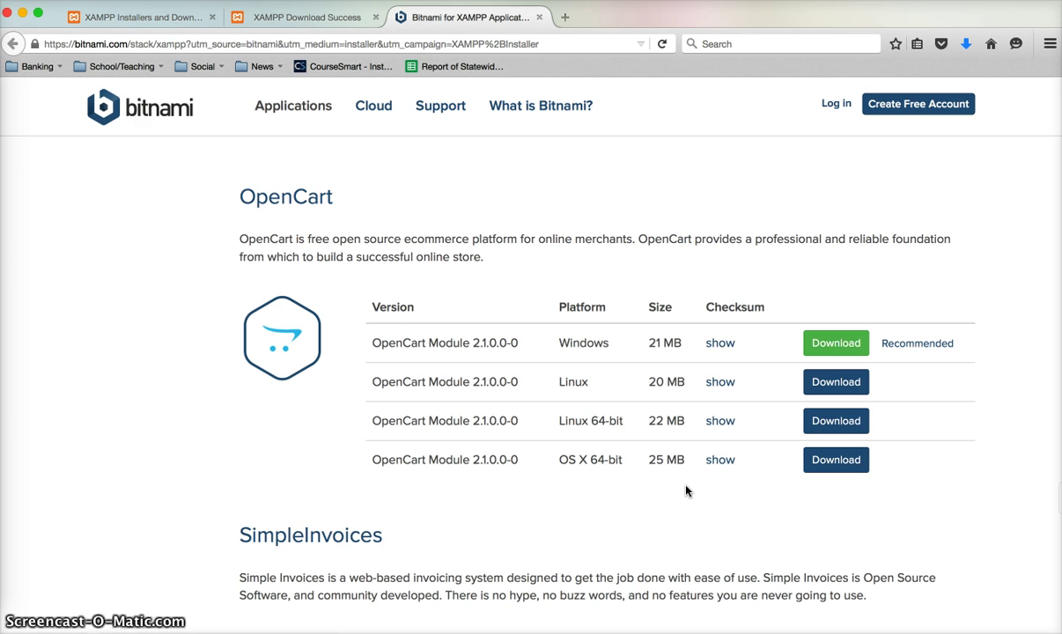
pyautogui.scroll(-20, 687, 490)
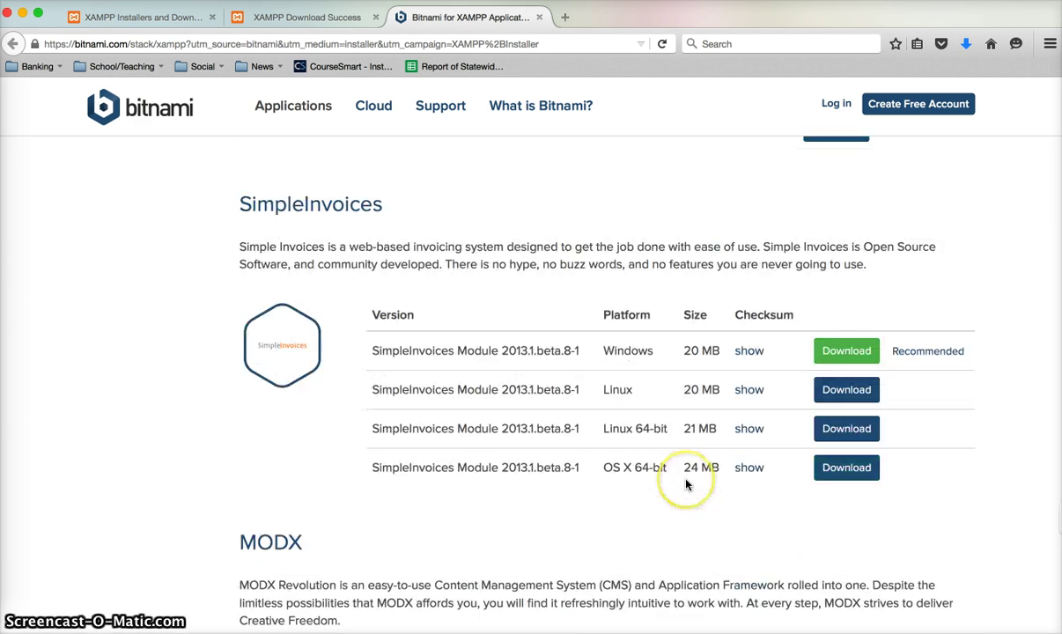
pyautogui.scroll(-8, 687, 483)
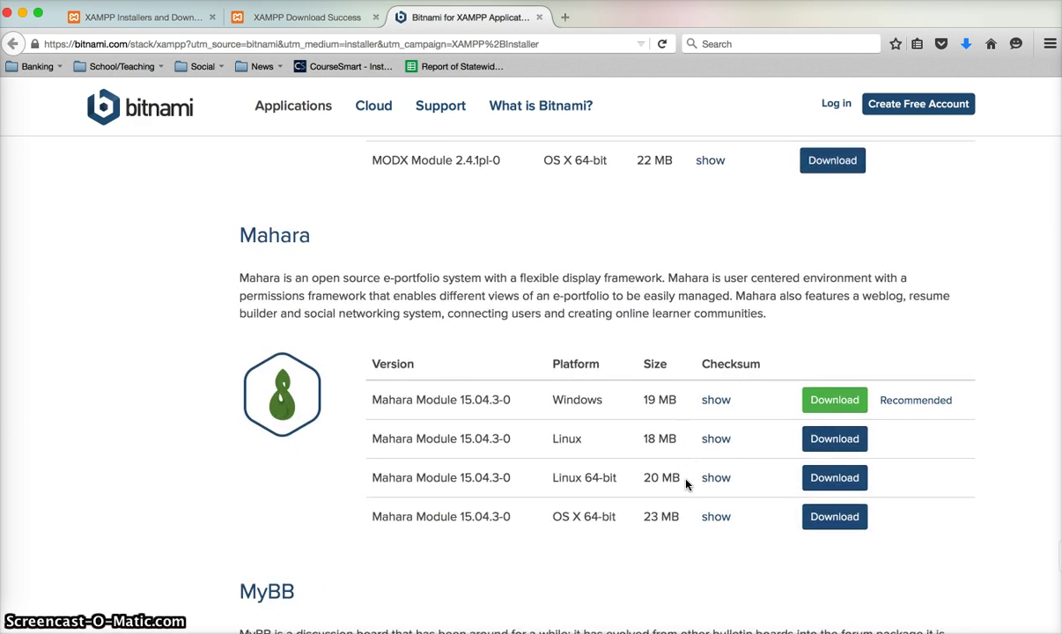
pyautogui.scroll(-20, 686, 483)
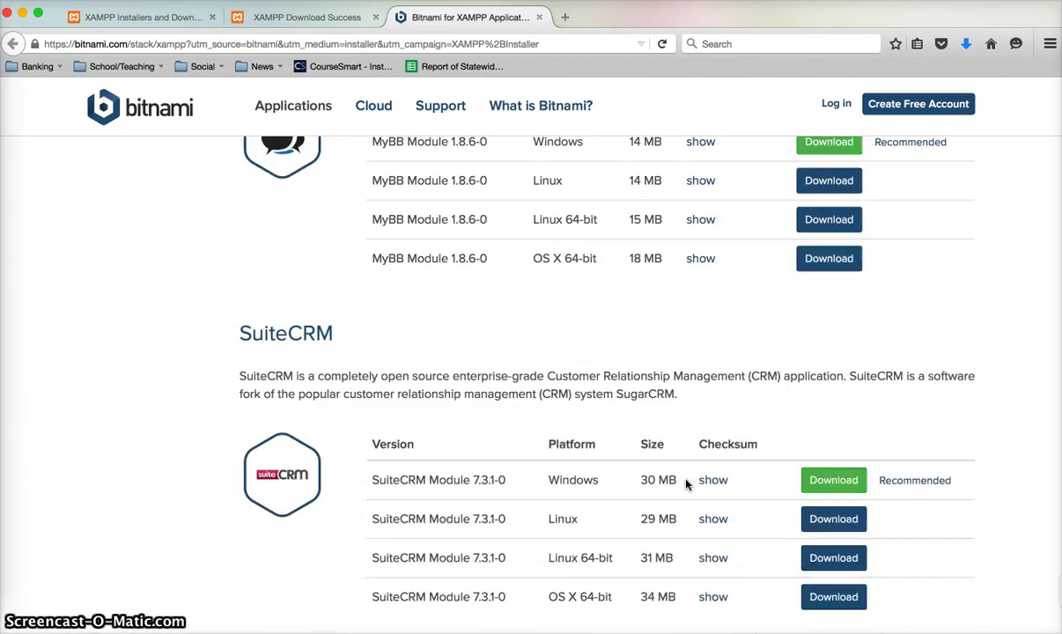
pyautogui.scroll(-15, 687, 483)
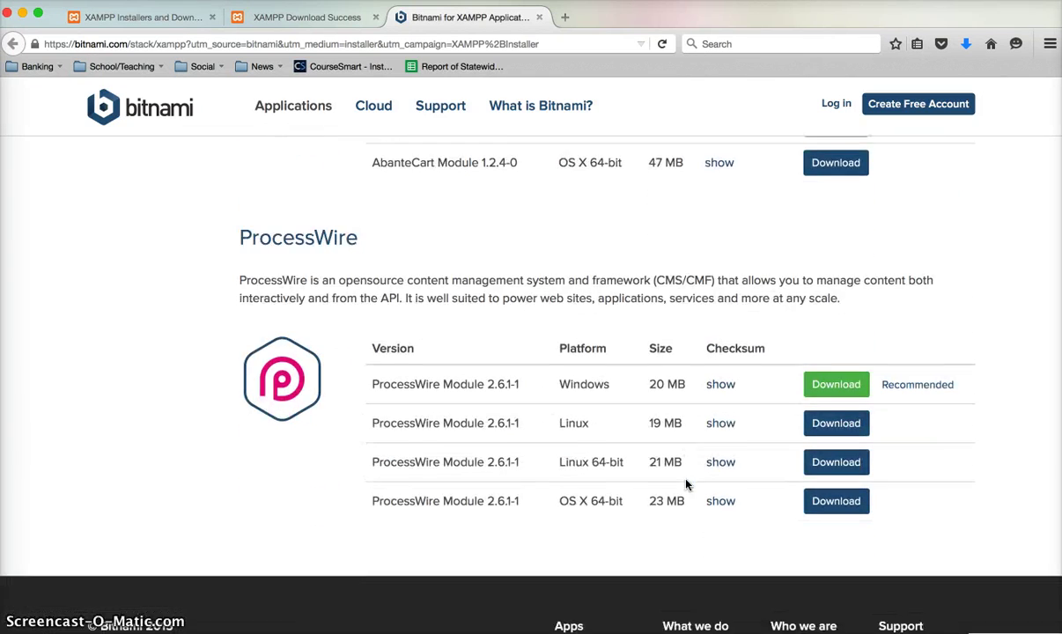
pyautogui.scroll(20, 687, 483)
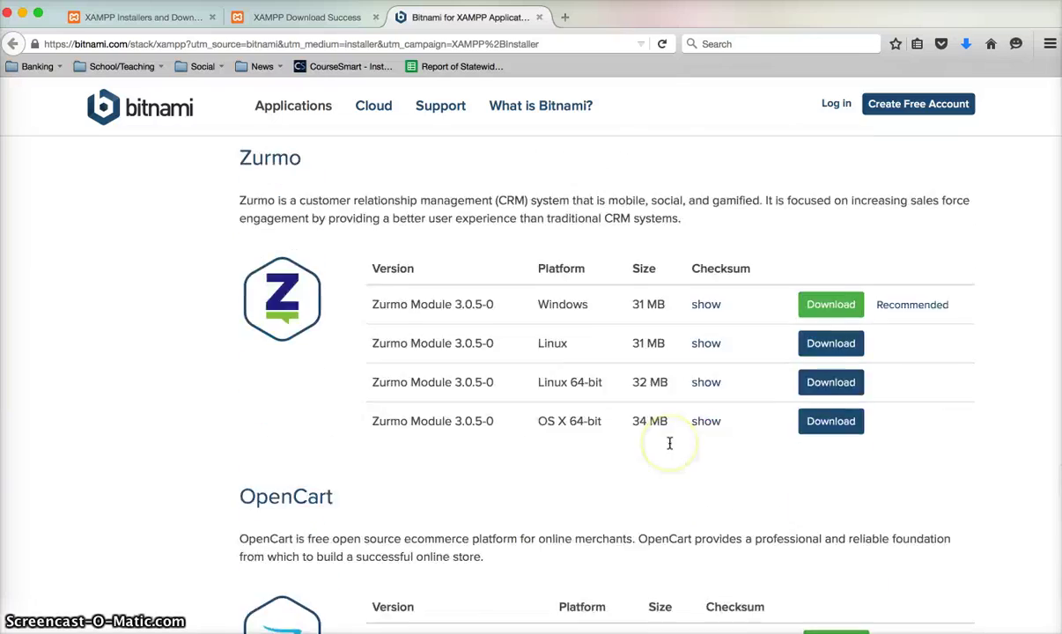
pyautogui.scroll(20, 669, 442)
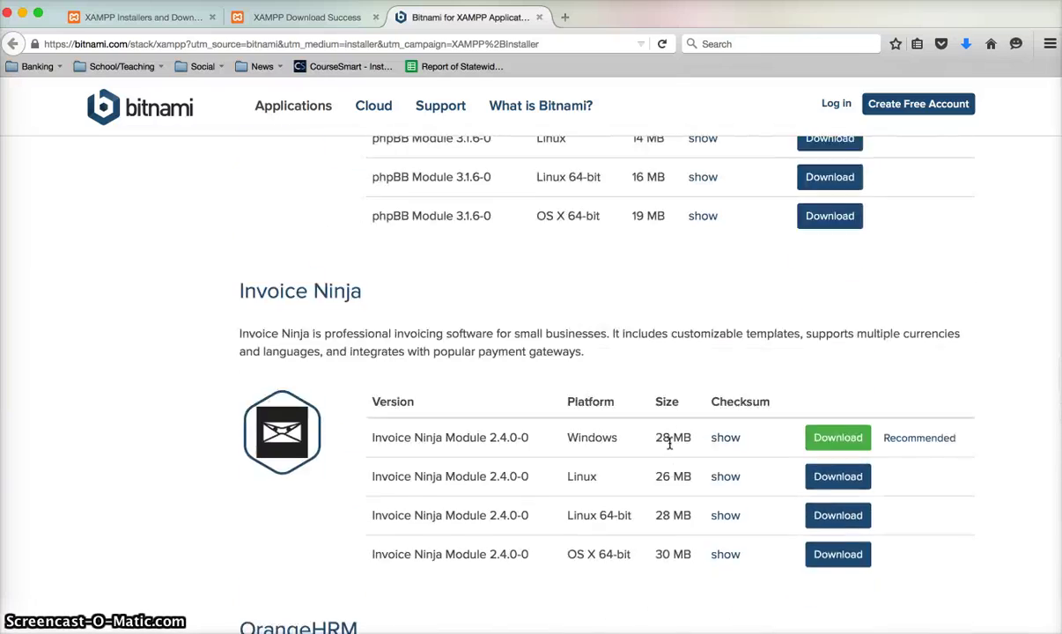
pyautogui.scroll(20, 669, 443)
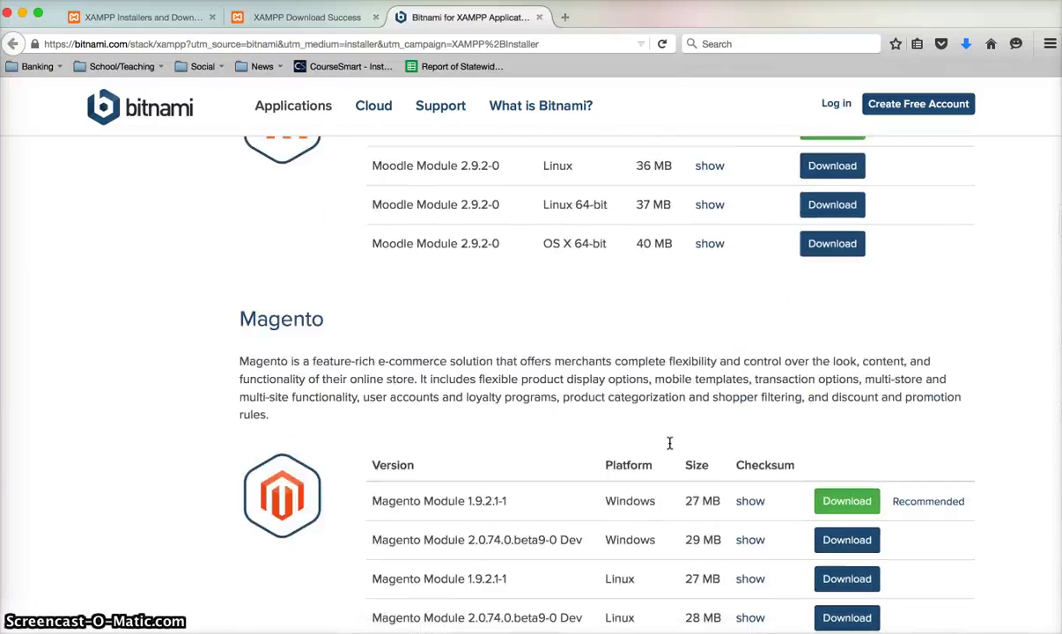
pyautogui.scroll(3, 669, 428)
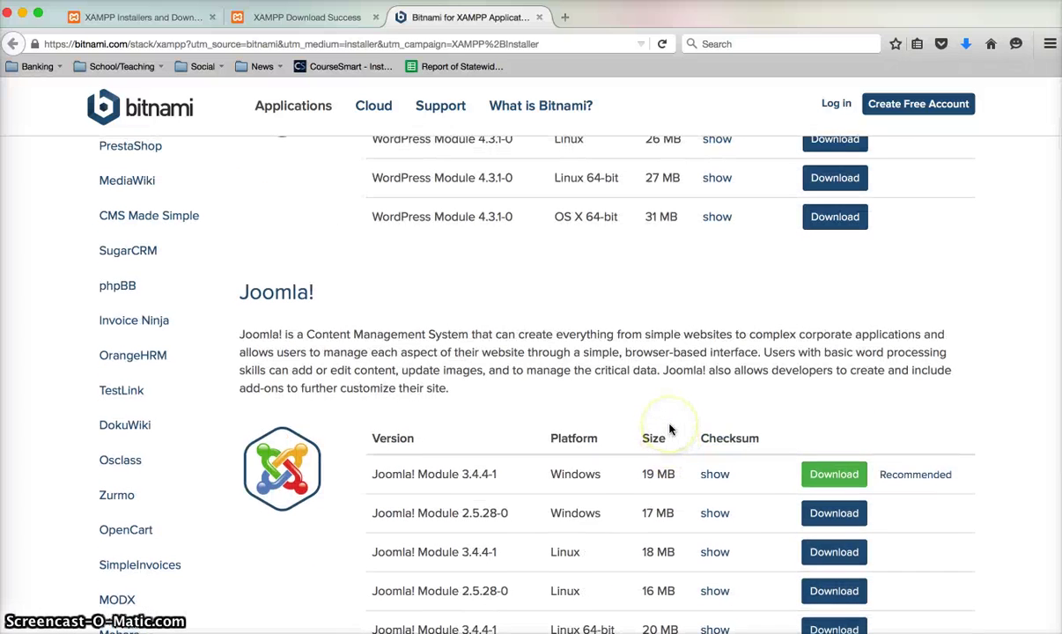
# Switch back to the XAMPP setup wizard, install XAMPP, and finish with Launch XAMPP enabled.
pyautogui.click(3, 447)
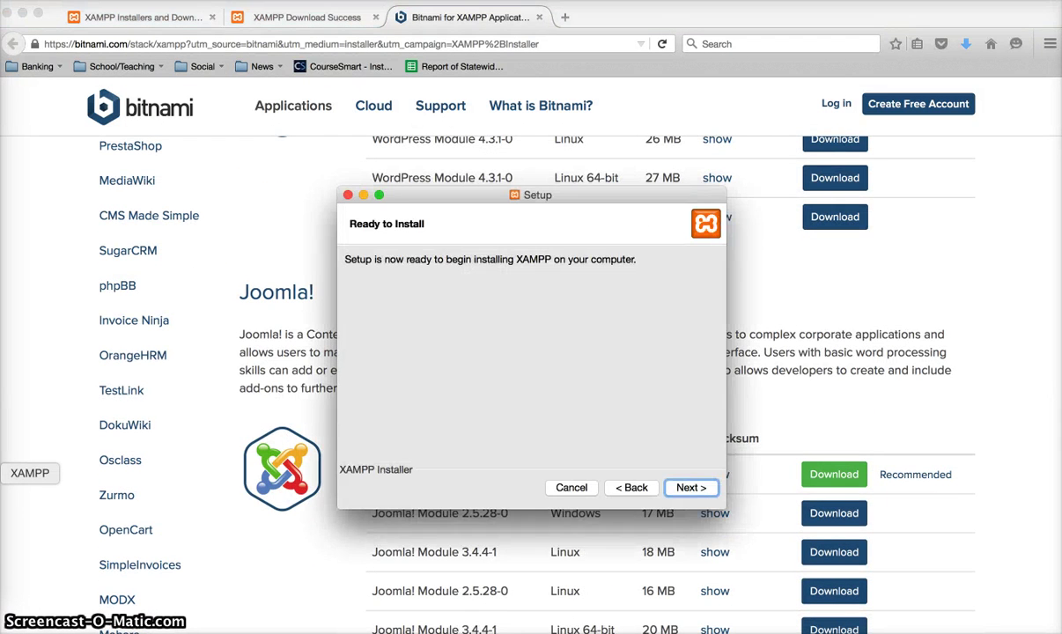
pyautogui.click(692, 489)
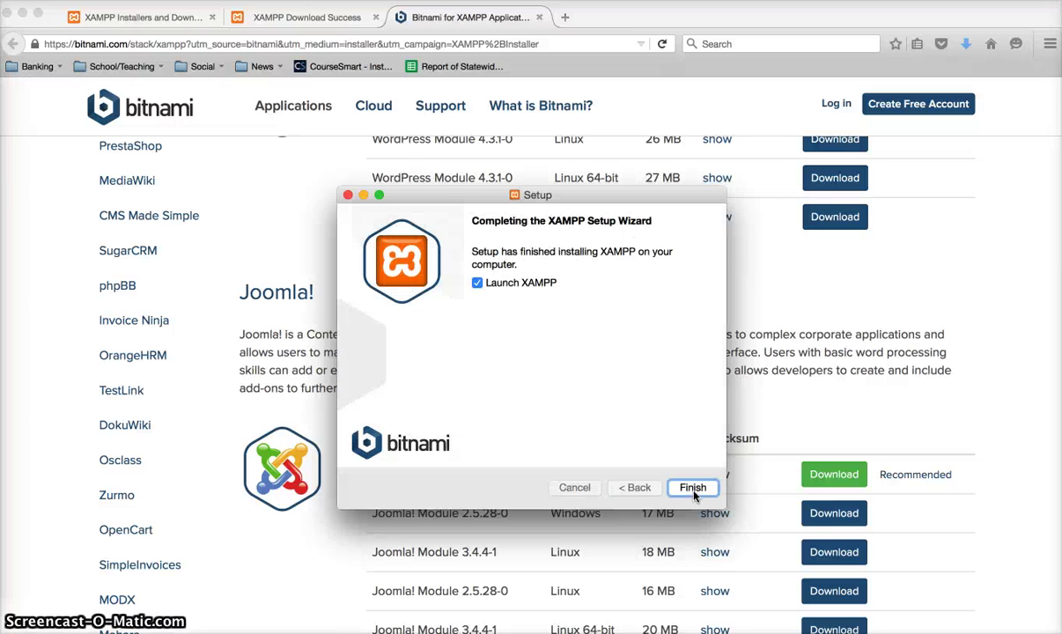
pyautogui.click(693, 488)
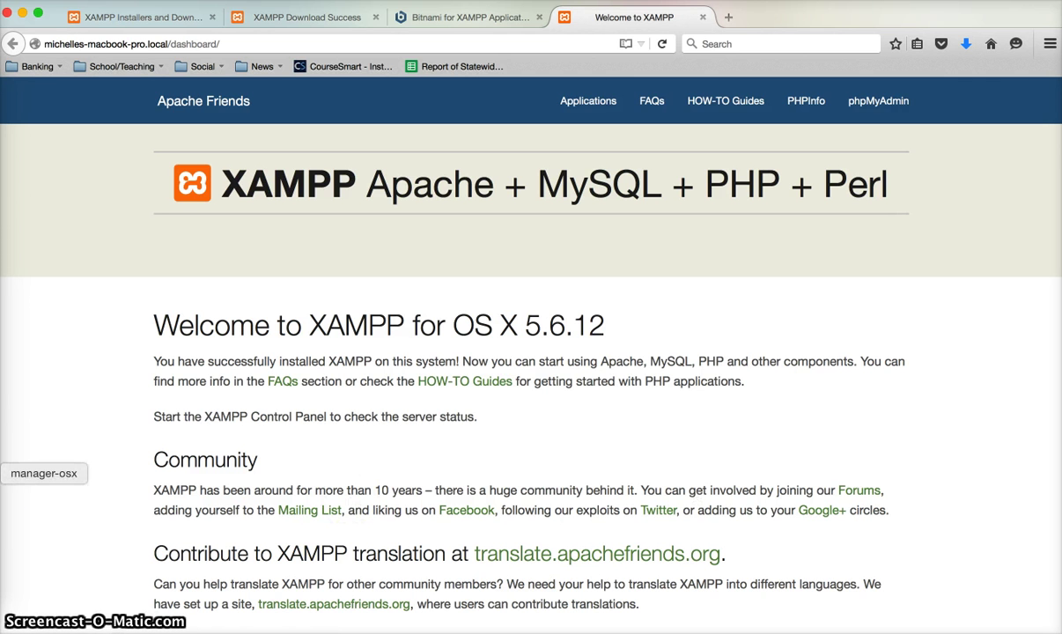
# Switch to the XAMPP 5.6.12-0 manager and check the server statuses and the application log.
pyautogui.click(4, 473)
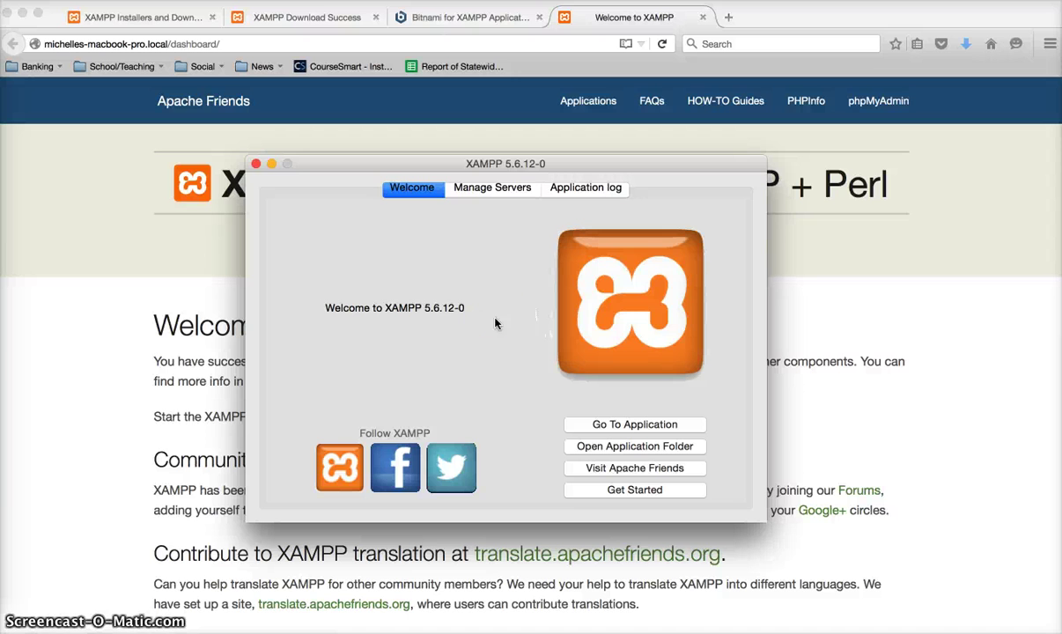
pyautogui.click(482, 196)
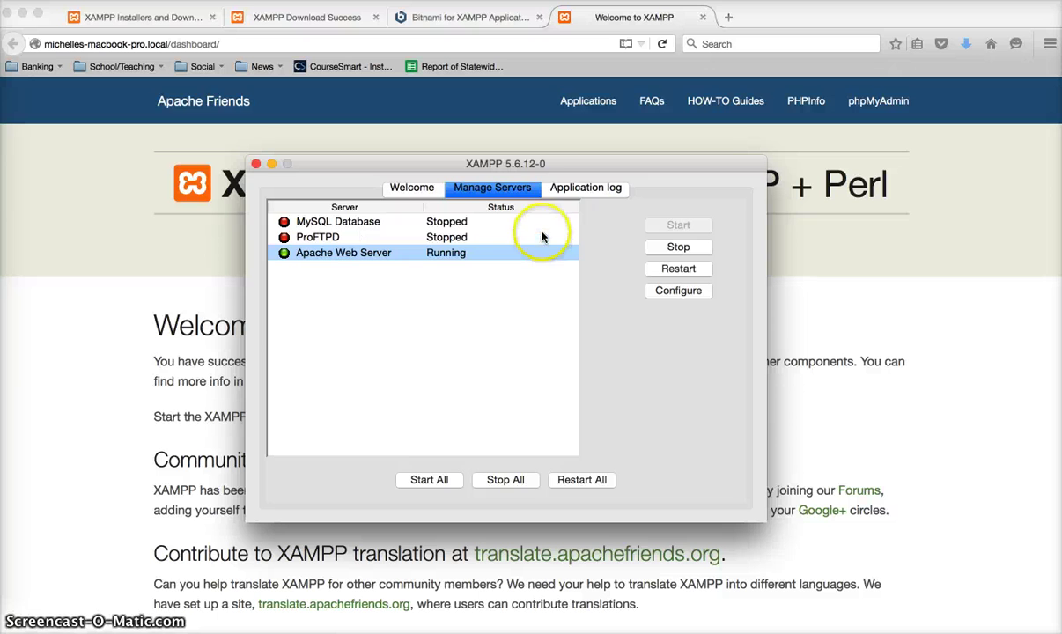
pyautogui.click(559, 188)
pyautogui.click(430, 196)
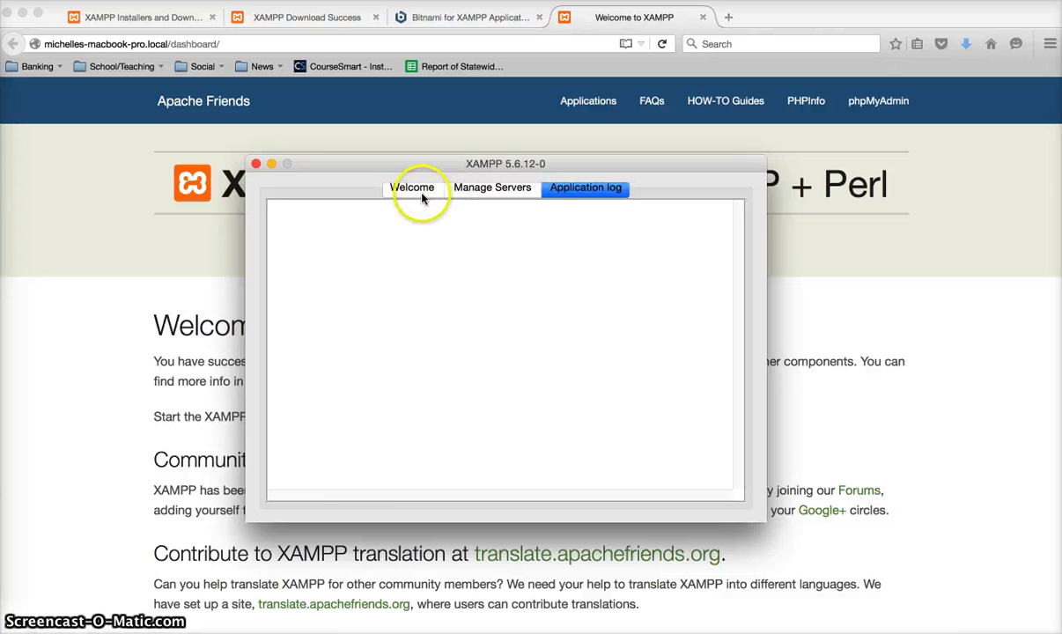
# Open the localhost dashboard from the XAMPP manager, then return to the manager and open its getting-started documentation.
pyautogui.click(596, 426)
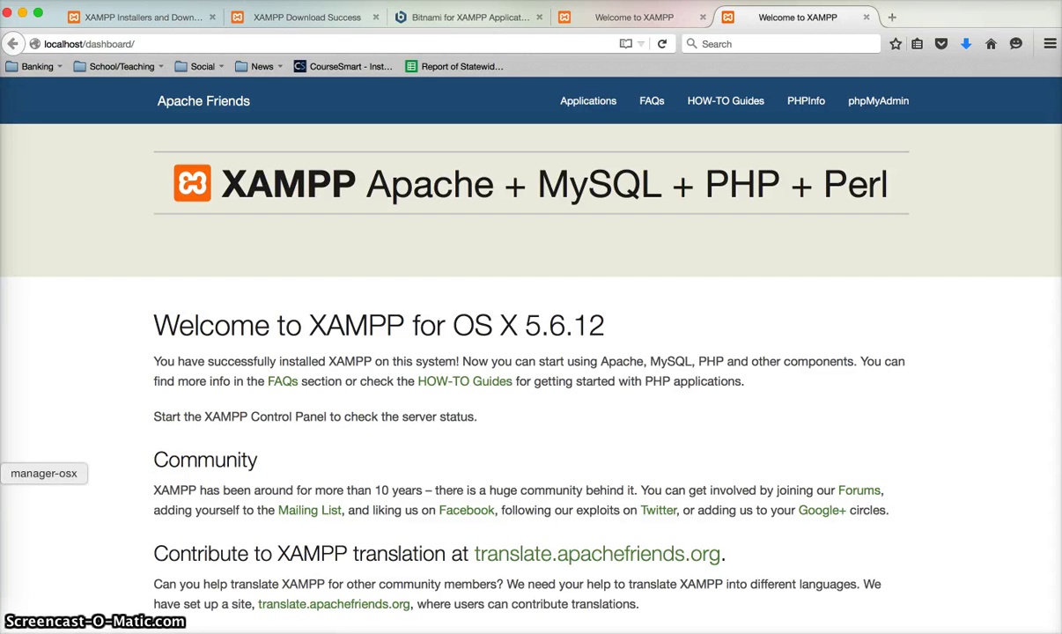
pyautogui.click(3, 473)
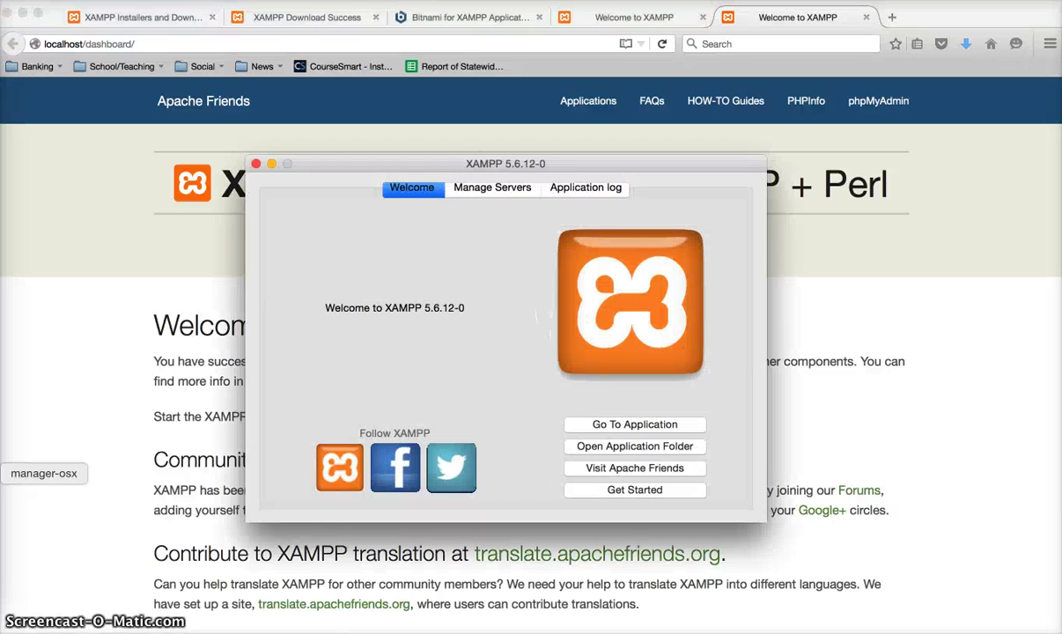
pyautogui.click(602, 489)
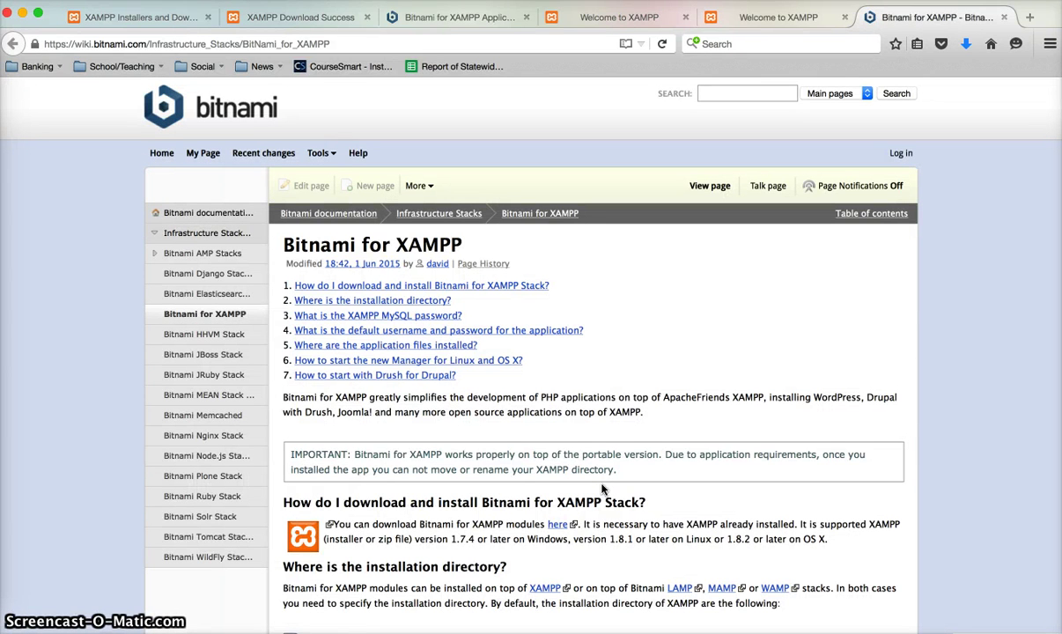
# Examine the Bitnami for XAMPP documentation on installation directories, the MySQL password, and default application credentials.
pyautogui.click(573, 322)
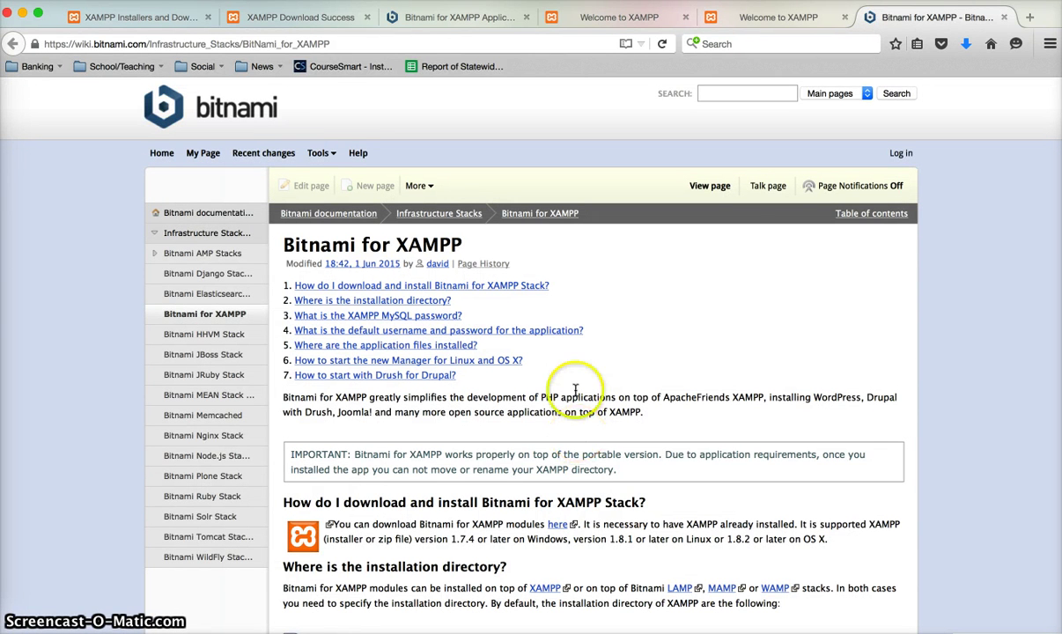
pyautogui.scroll(-10, 576, 393)
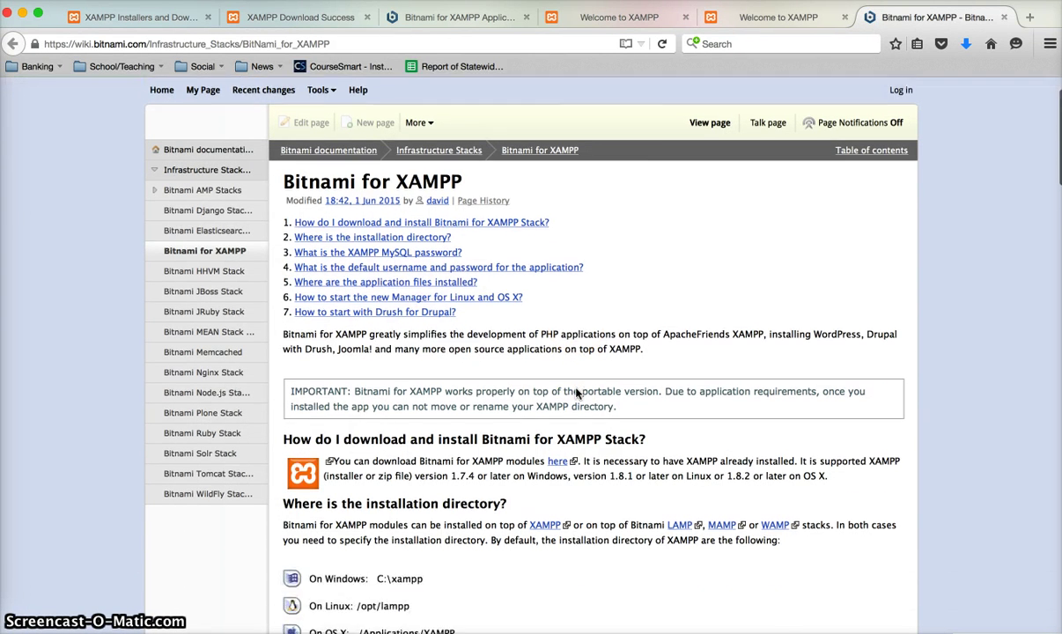
pyautogui.scroll(-15, 577, 392)
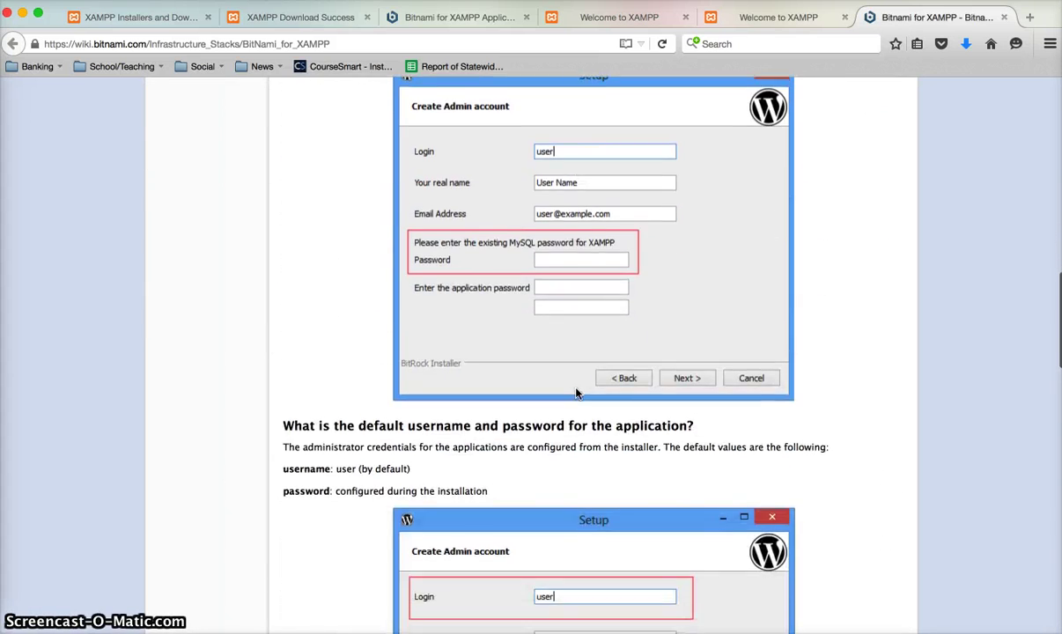
pyautogui.scroll(3, 576, 392)
pyautogui.scroll(5, 579, 392)
pyautogui.scroll(14, 579, 393)
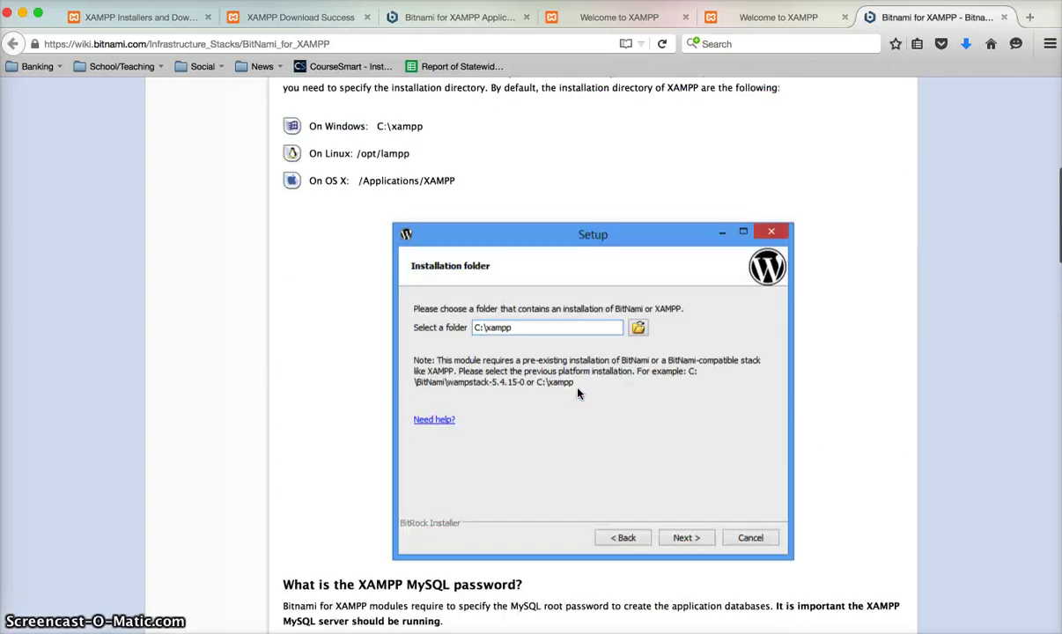
pyautogui.scroll(1, 579, 393)
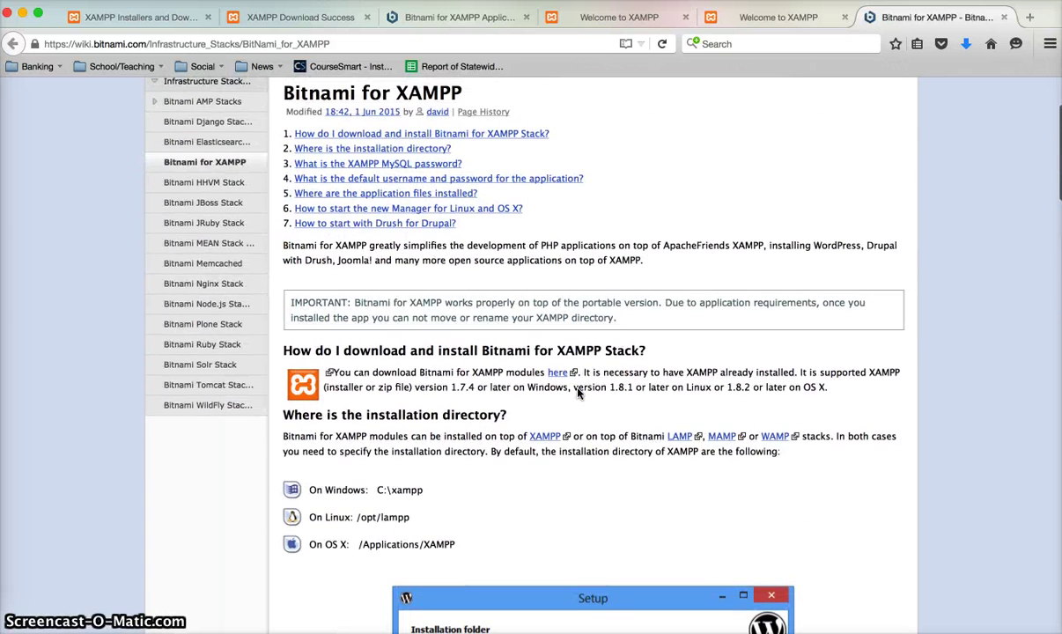
pyautogui.scroll(2, 578, 393)
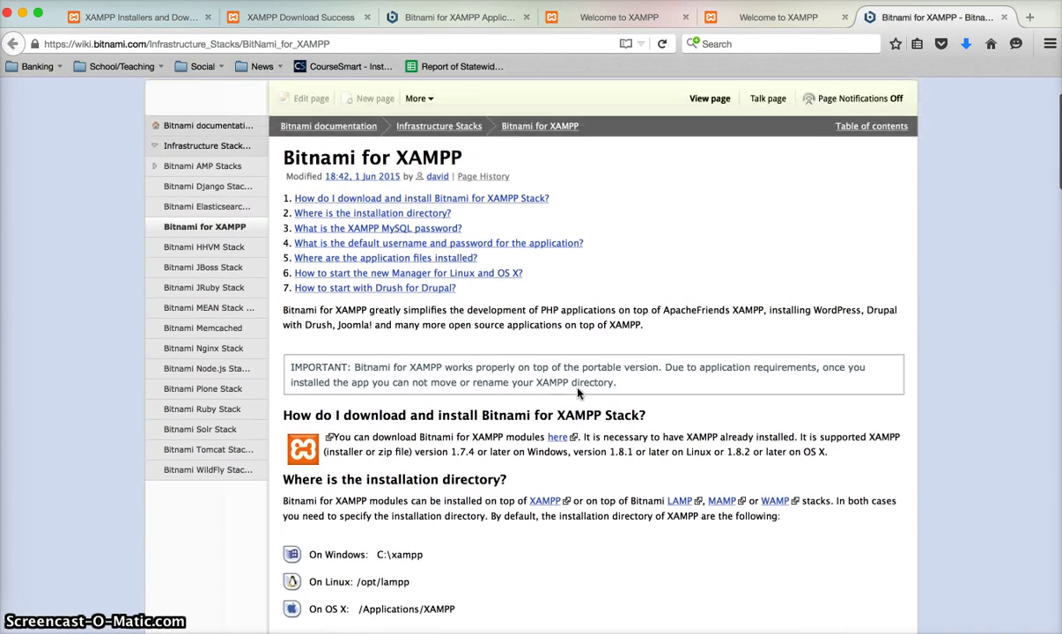
pyautogui.scroll(2, 578, 393)
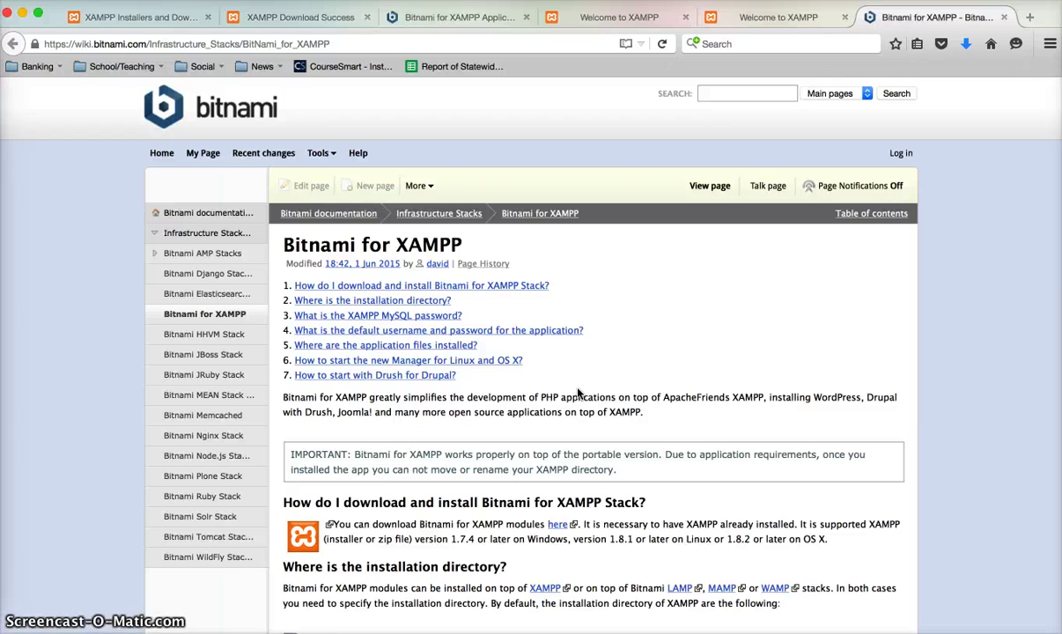
pyautogui.click(612, 401)
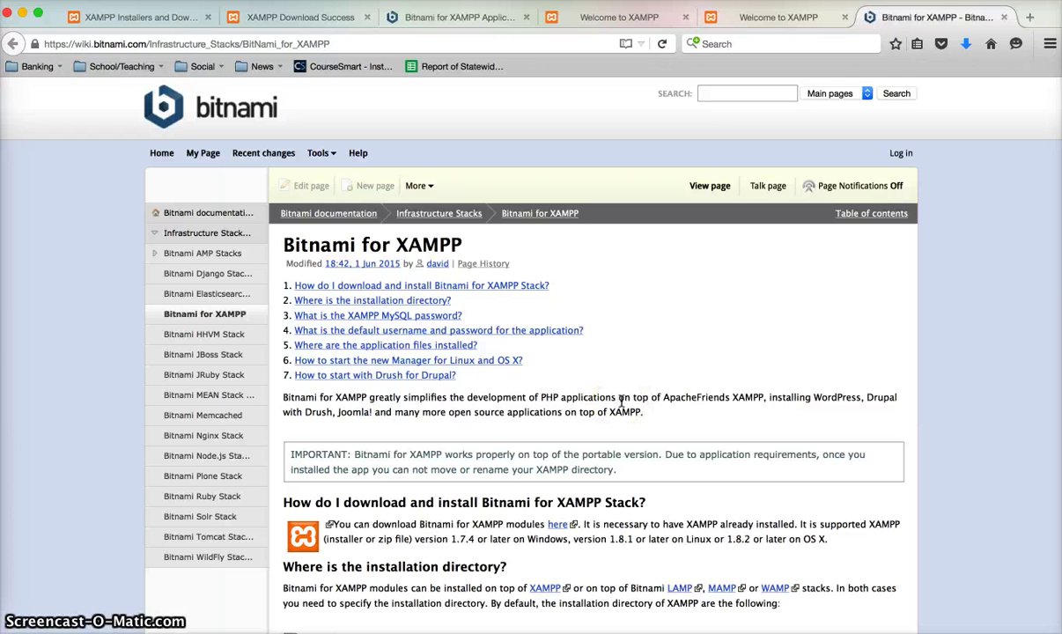